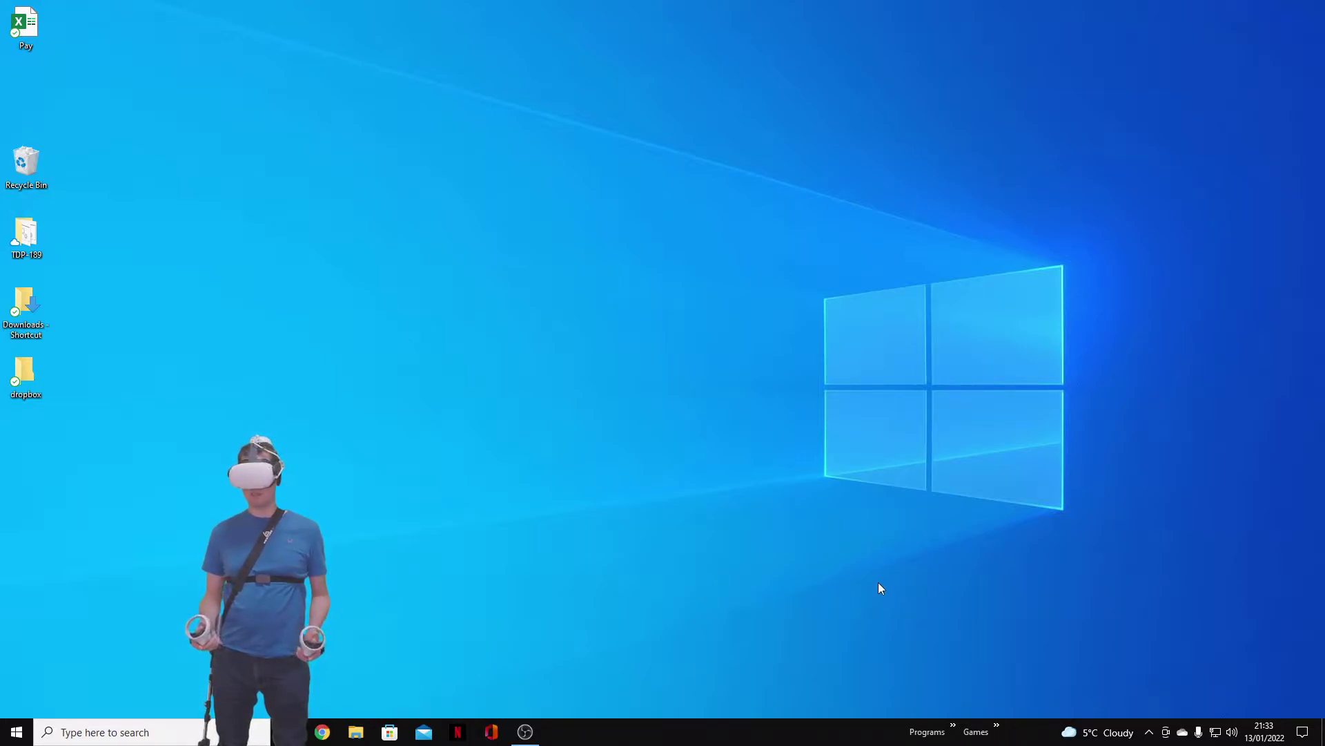
Step: Open the taskbar Programs list to find OVRPortal
click(954, 730)
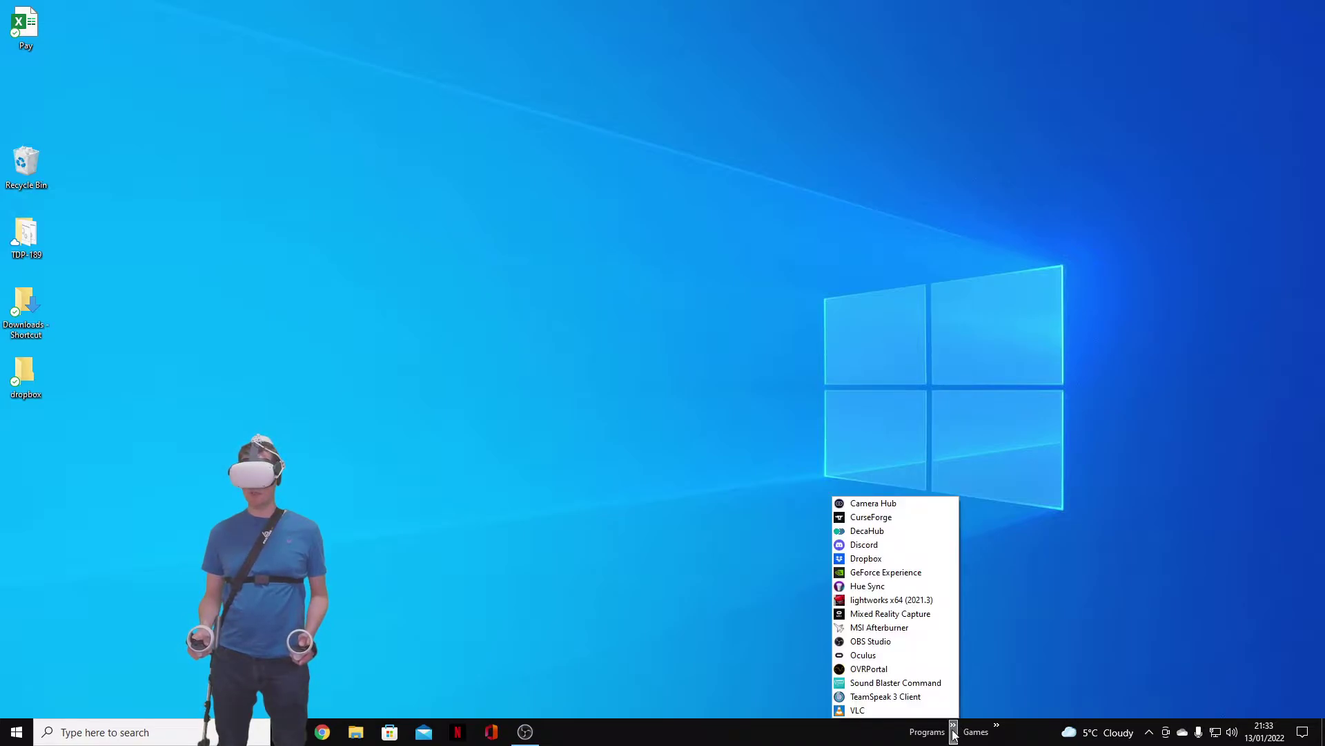
Step: Launch OVR Portal and run Search & Connect twice until all five WalkOVR nodes appear
click(885, 671)
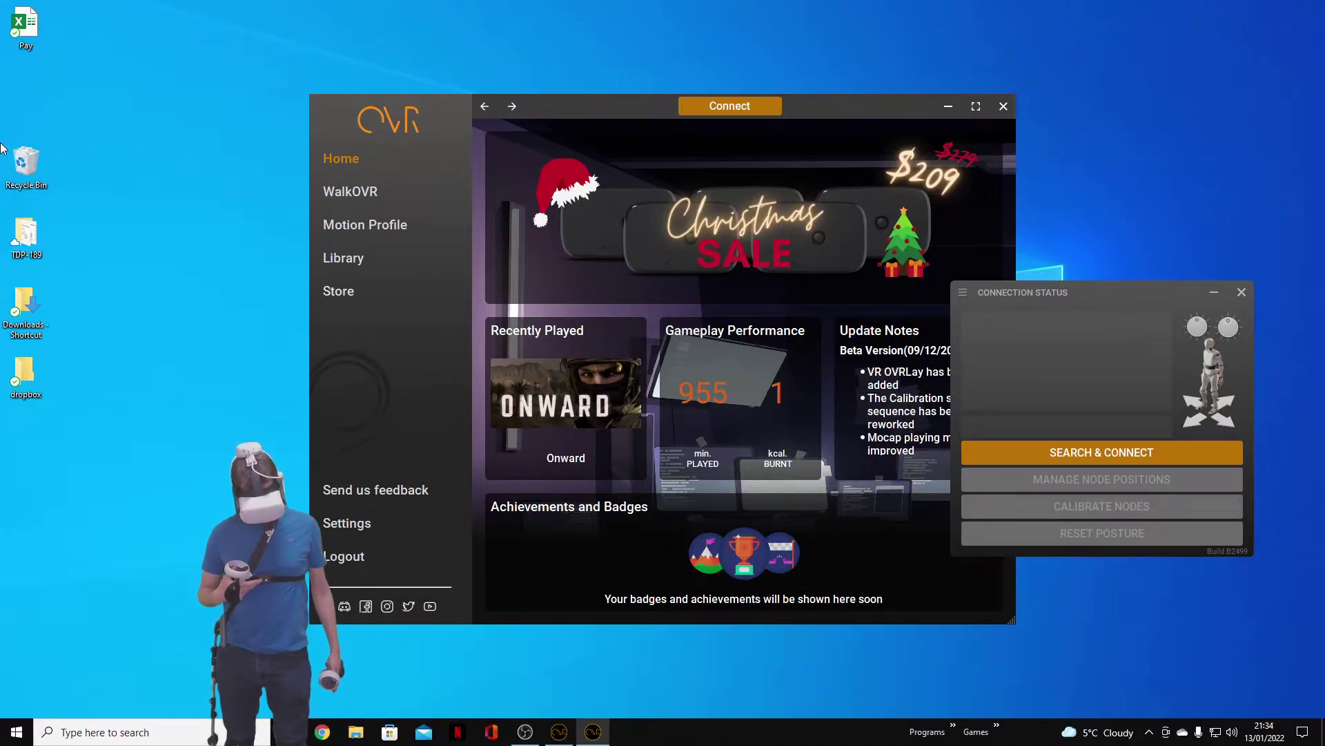
click(1143, 453)
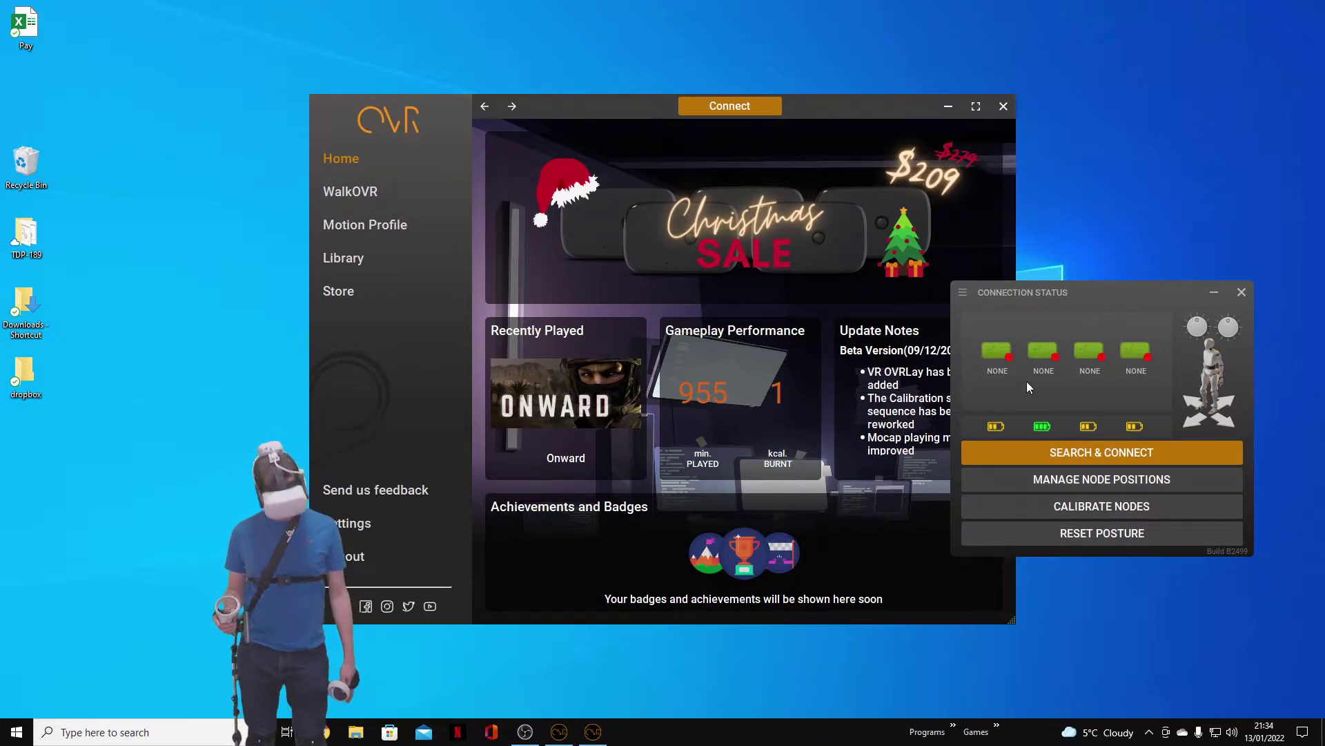
click(1144, 452)
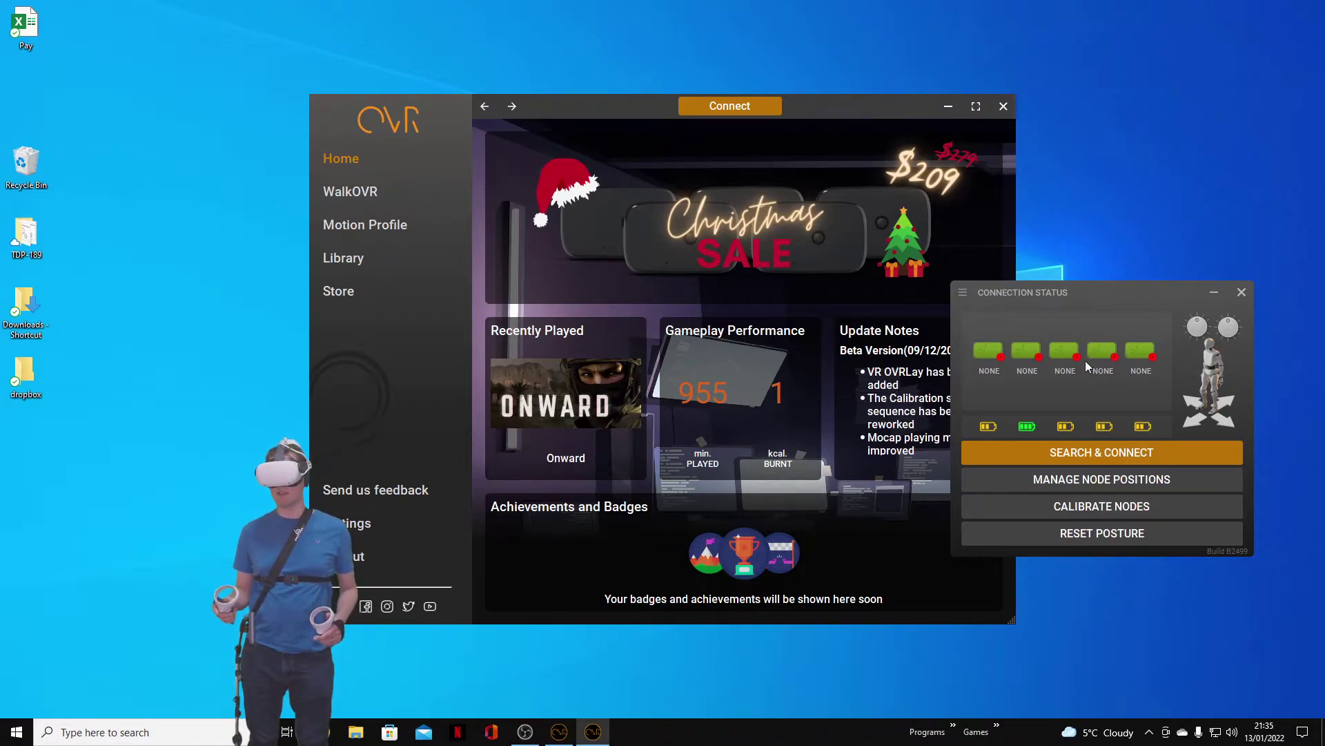
Step: Open node position management and assign CHEST to the second node
click(1119, 482)
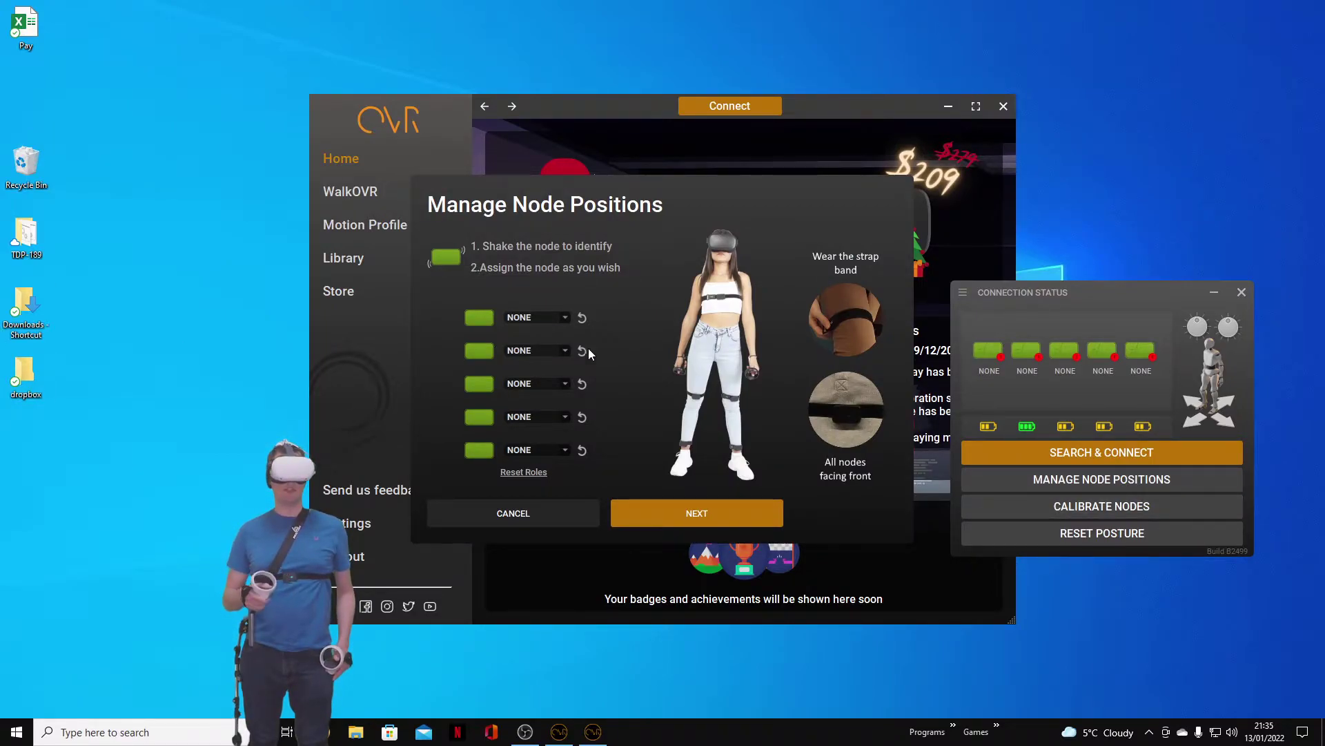
click(533, 348)
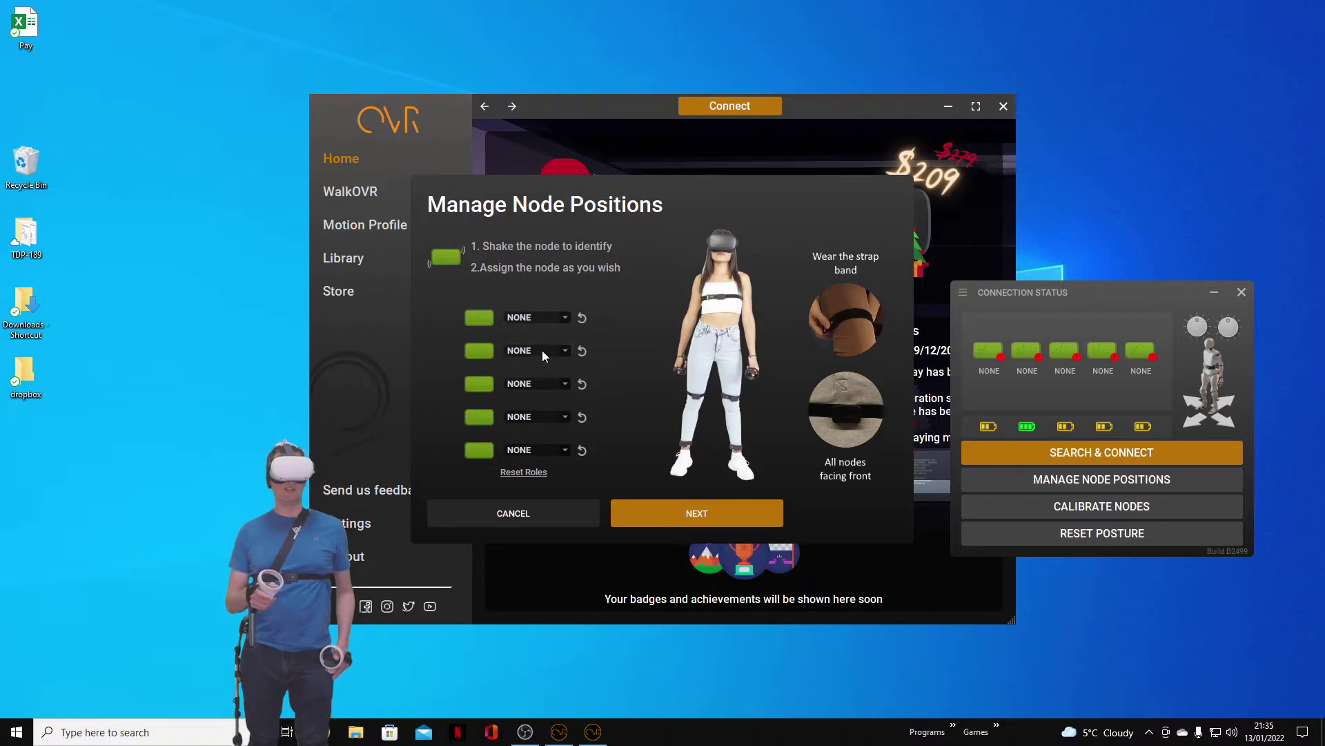
click(542, 349)
click(547, 349)
click(551, 353)
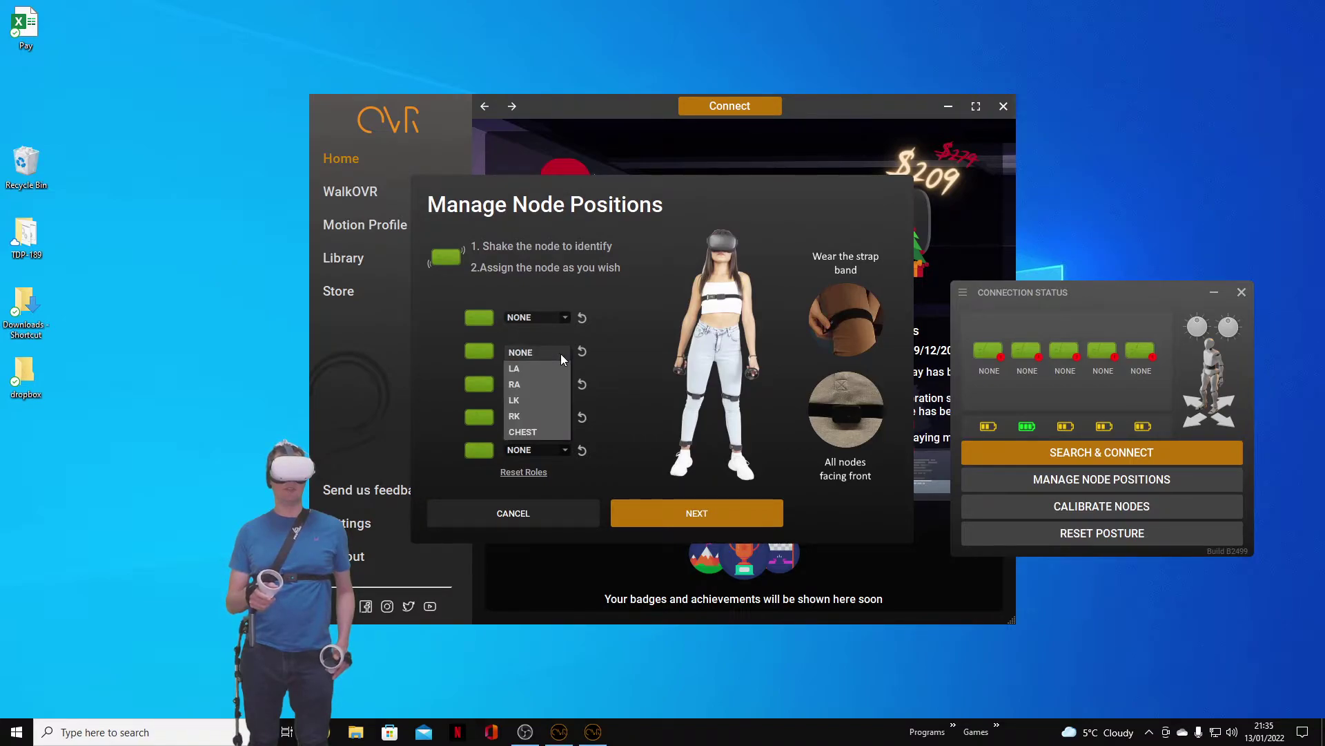
click(548, 428)
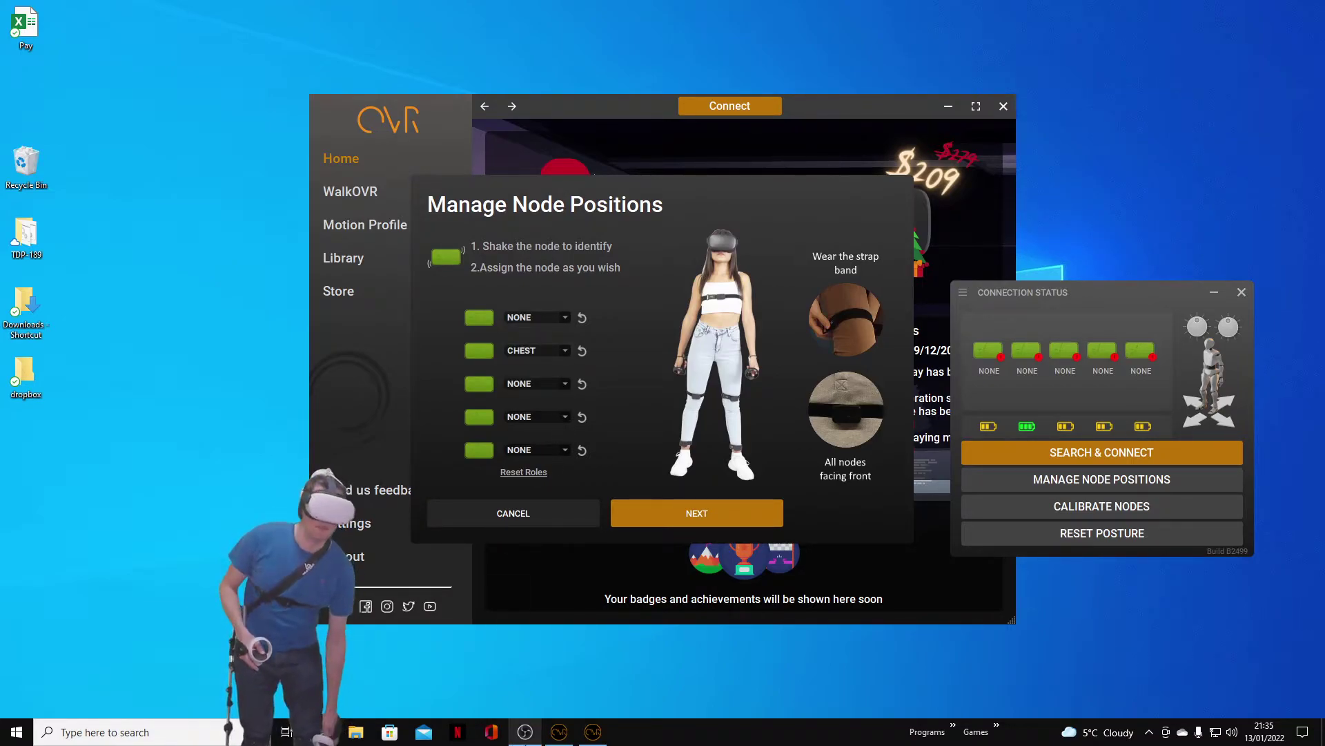
Step: Assign LK to the fifth node and LA to the fourth node
click(560, 454)
click(566, 450)
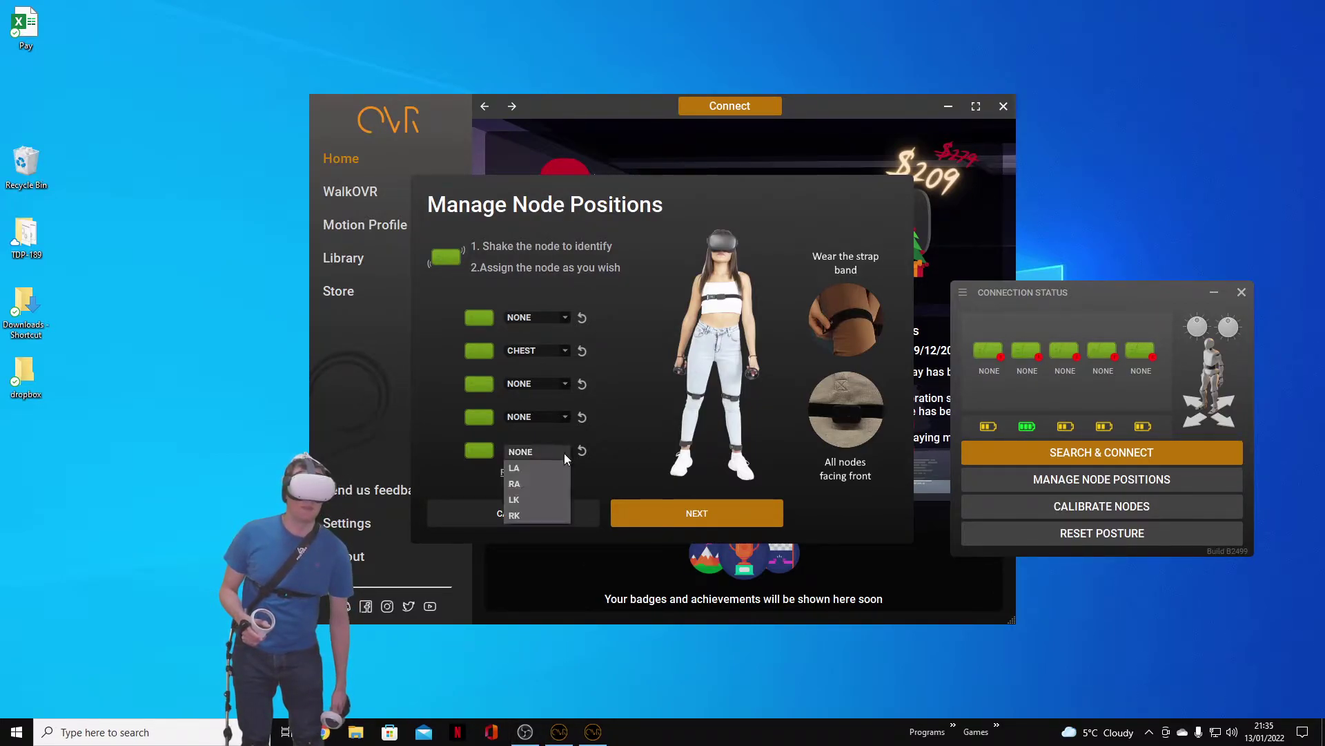
click(548, 501)
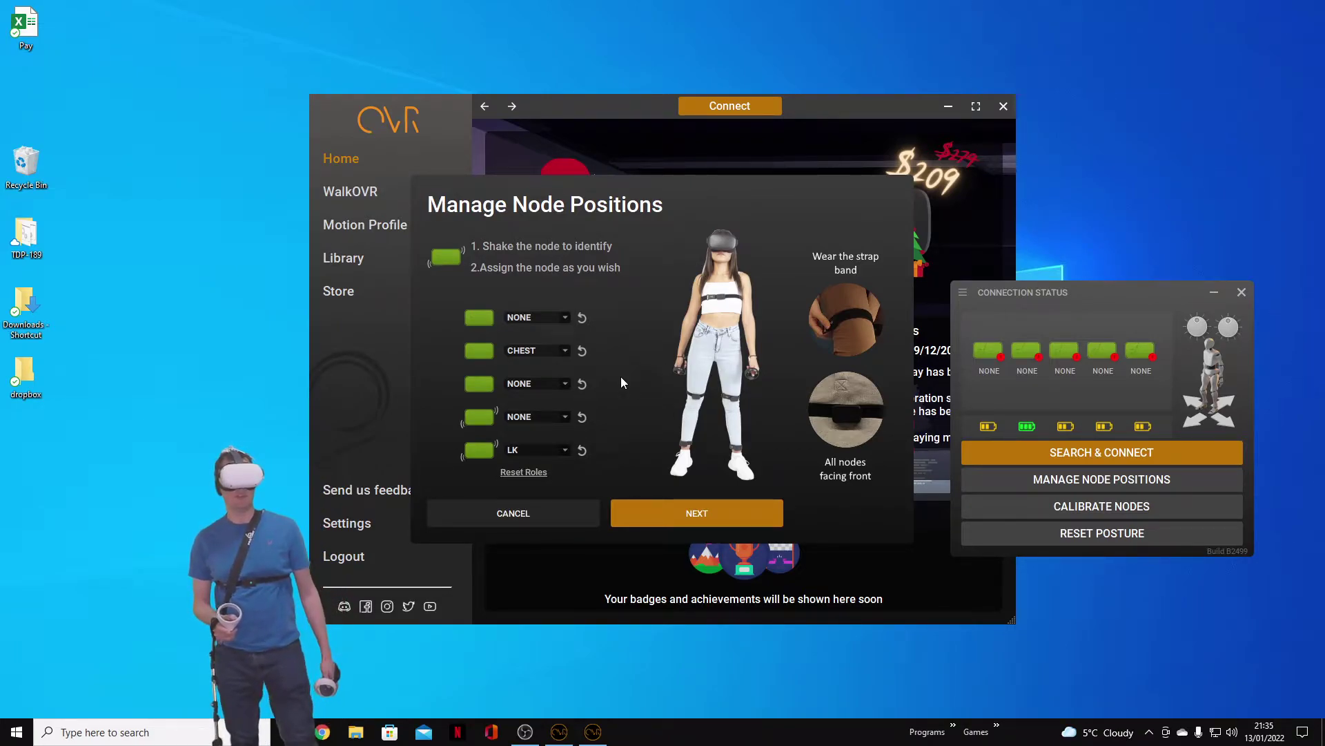
click(566, 418)
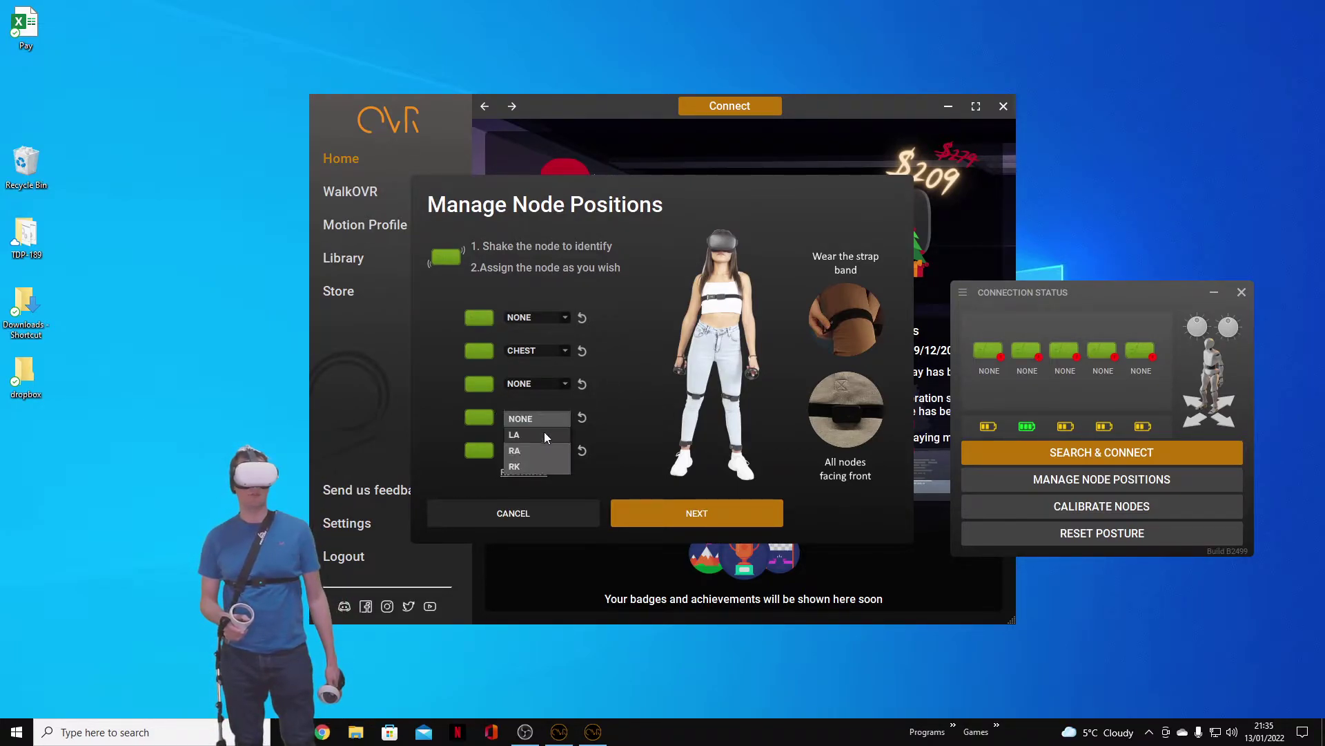
click(544, 434)
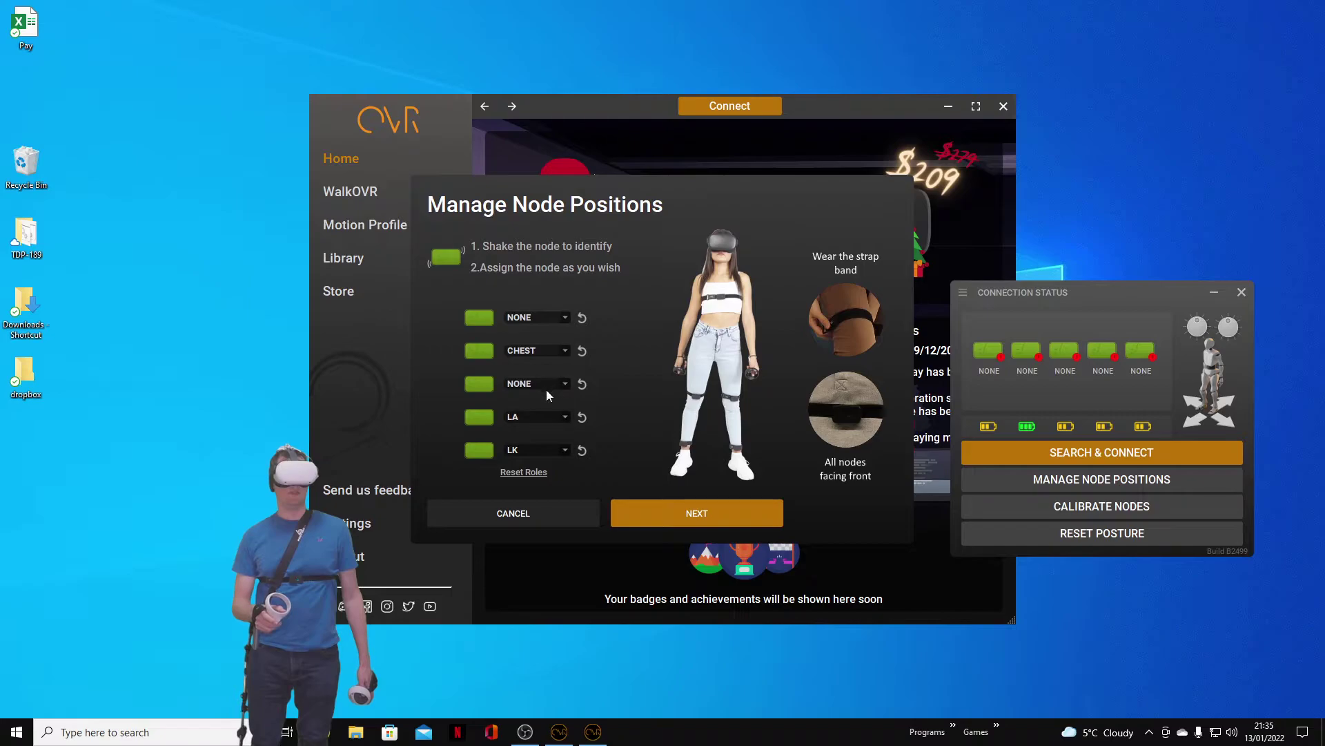
Step: Assign RK to the third node and RA to the first node
click(553, 384)
click(540, 418)
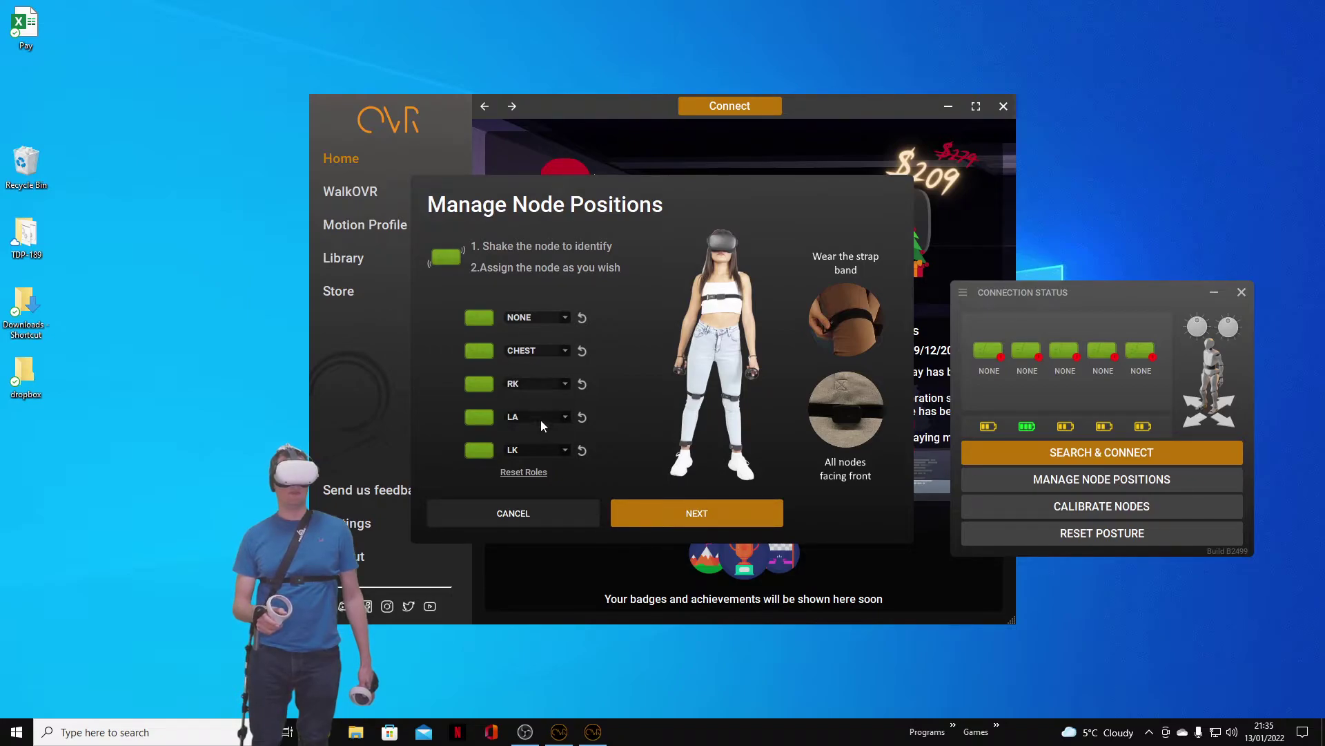
click(551, 318)
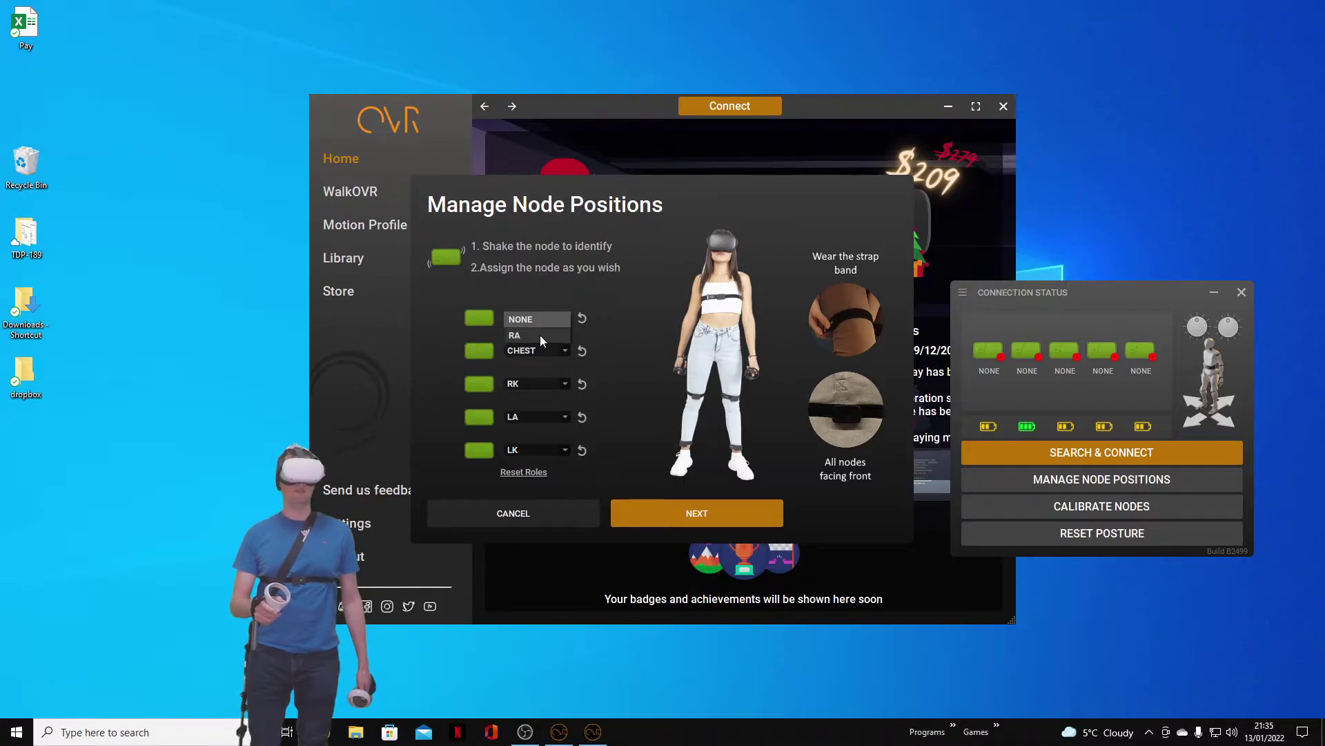
click(540, 335)
Step: Move on to Calibrate Nodes and calibrate all five nodes until Reset Posture appears
click(721, 513)
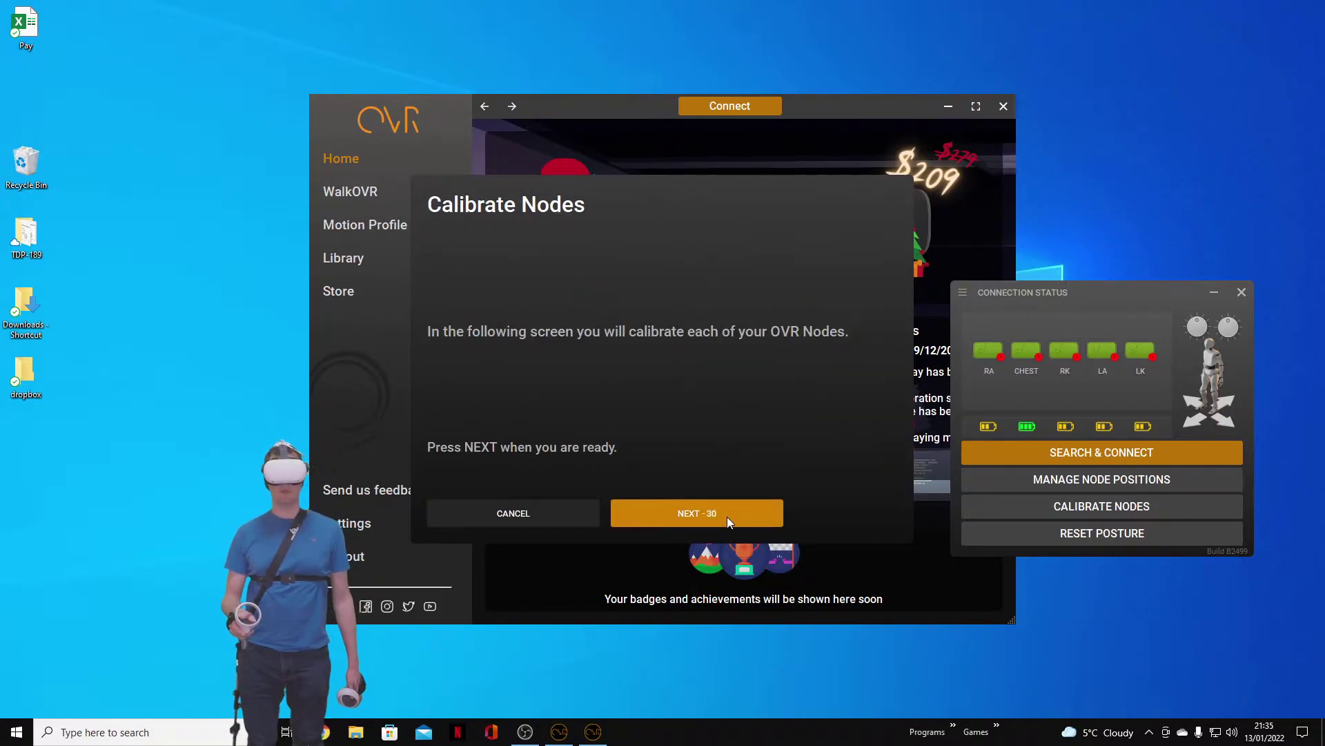
click(727, 512)
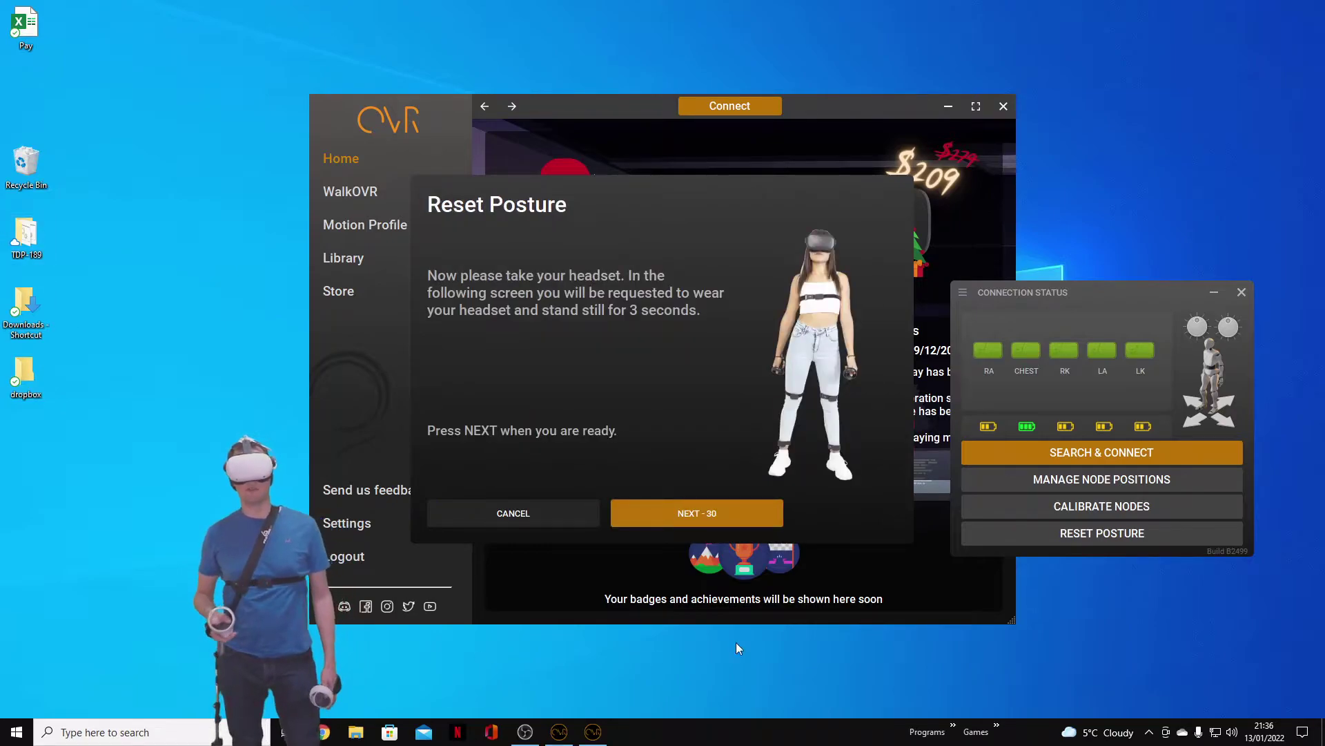
Step: Continue to Reset Posture and launch SteamVR from the taskbar
click(745, 511)
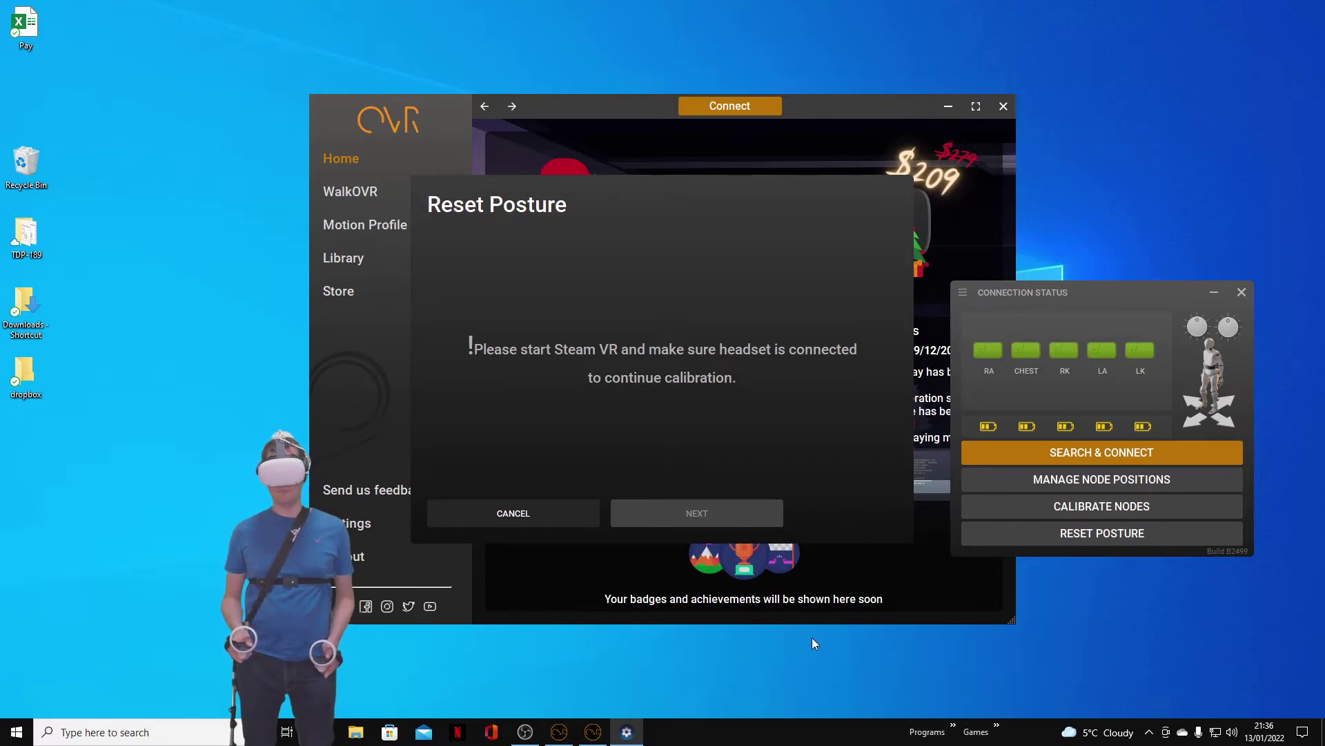
click(626, 732)
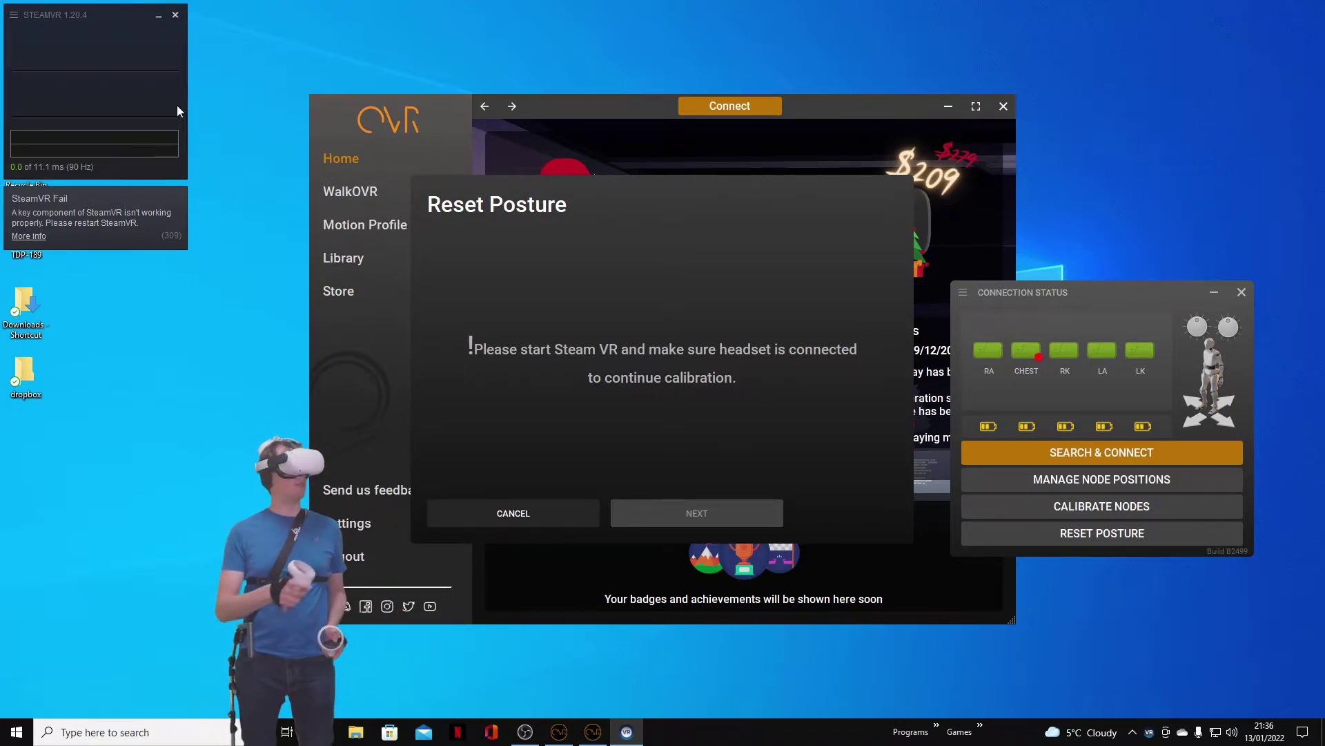
Step: Close the failed SteamVR window and open Manage Add-ons for the blocked add-ons
click(175, 15)
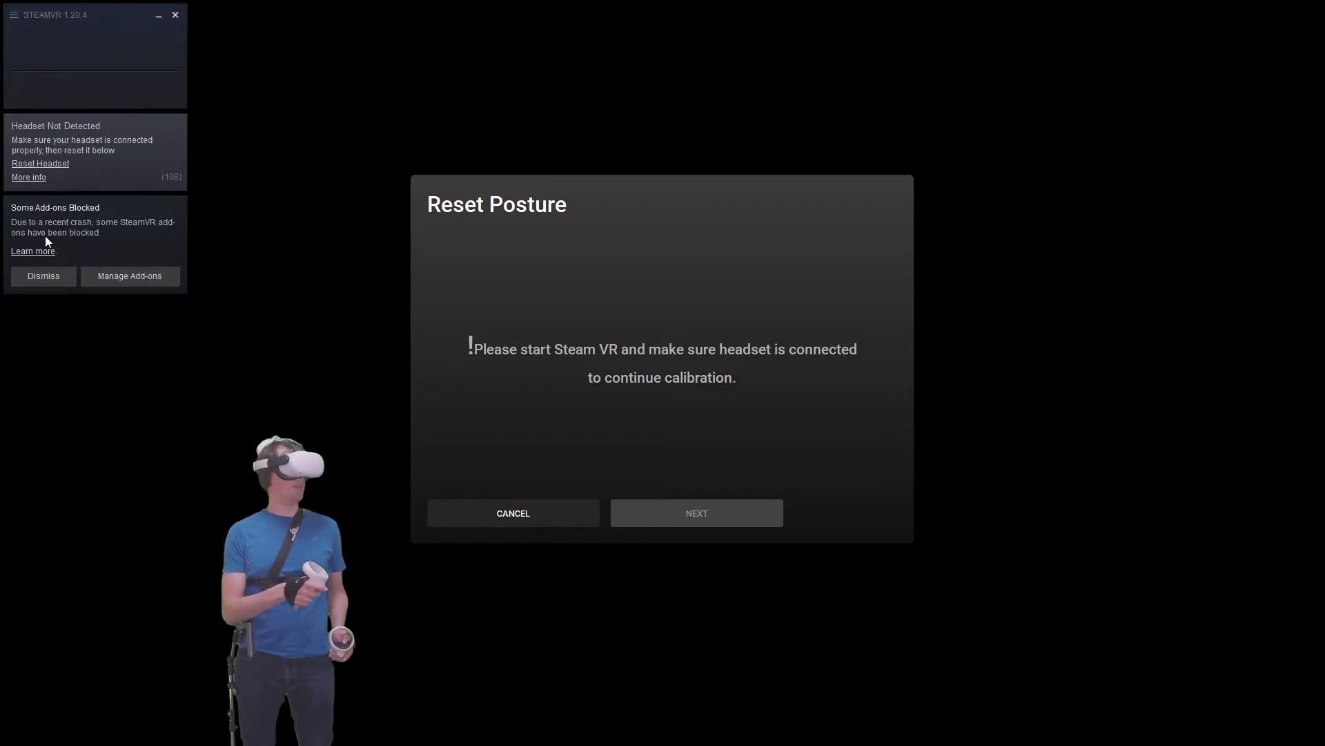
click(140, 275)
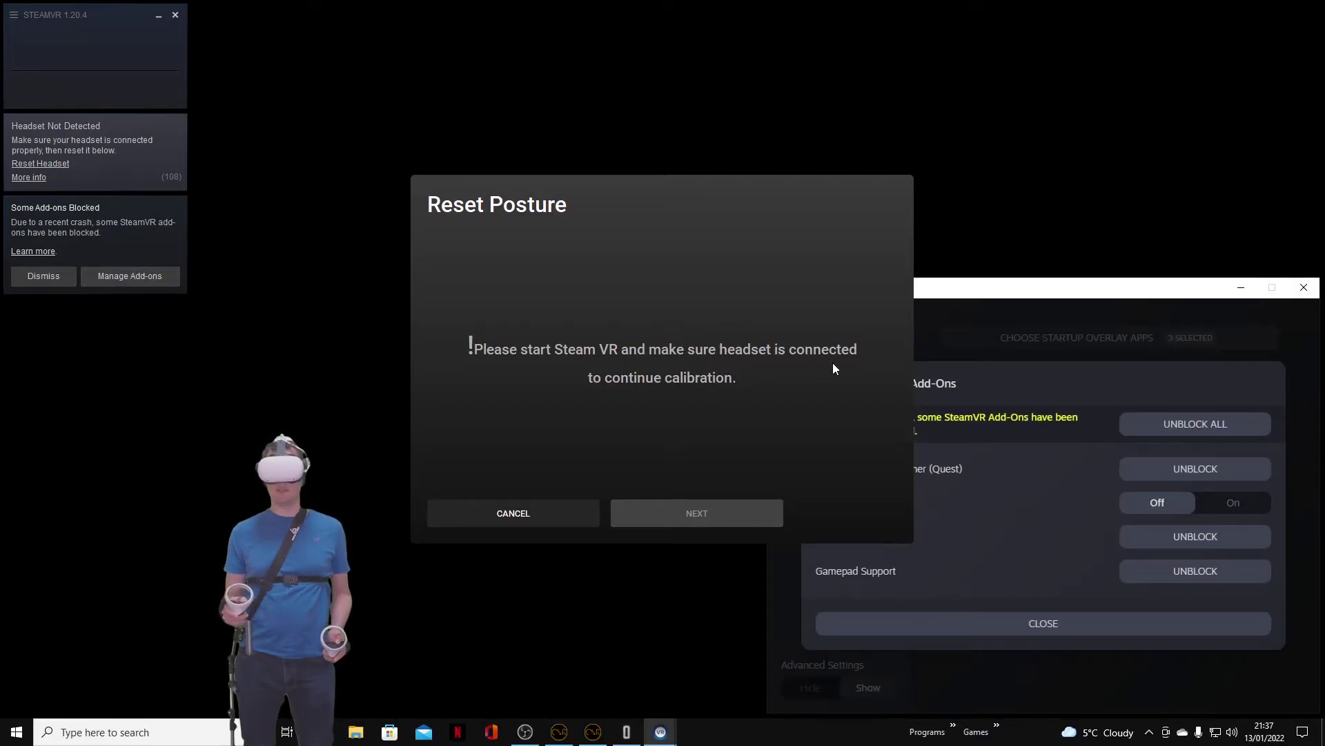
Step: Cancel Reset Posture, unblock all add-ons except deca_move, and restart SteamVR
click(533, 510)
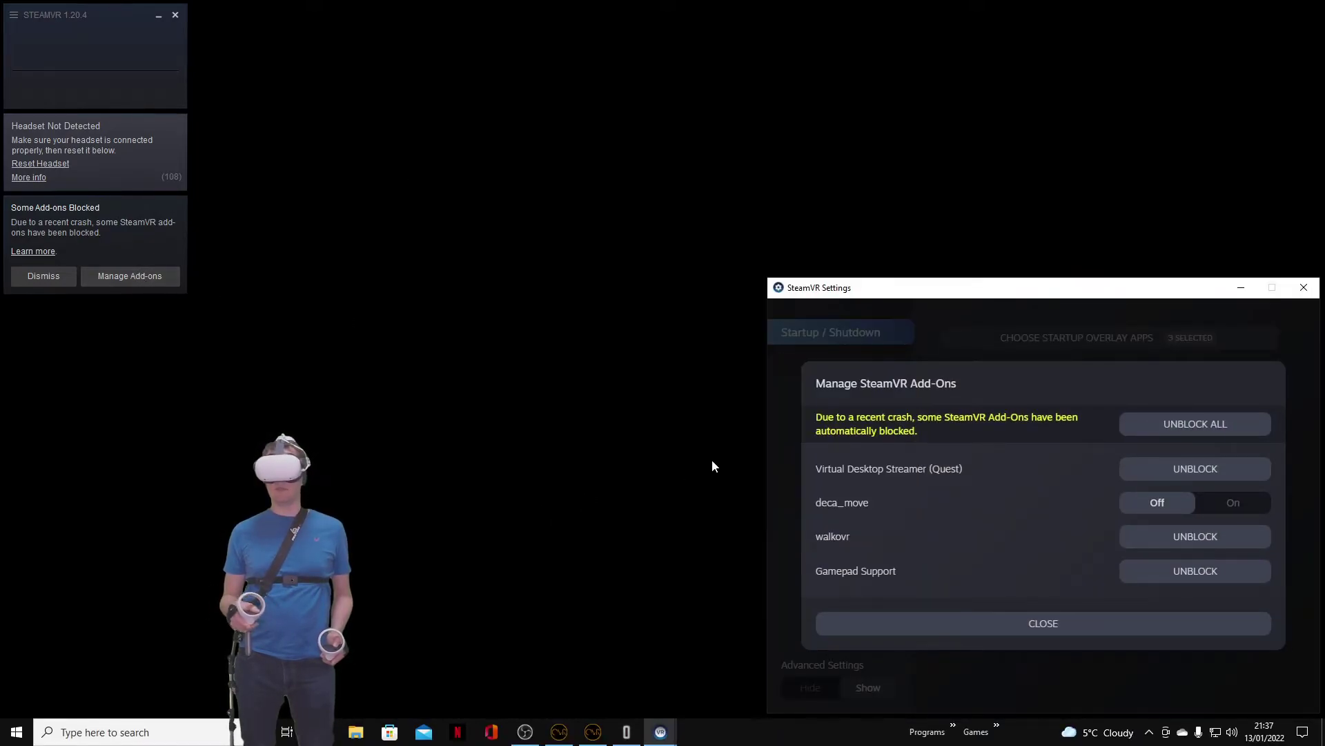
click(1183, 423)
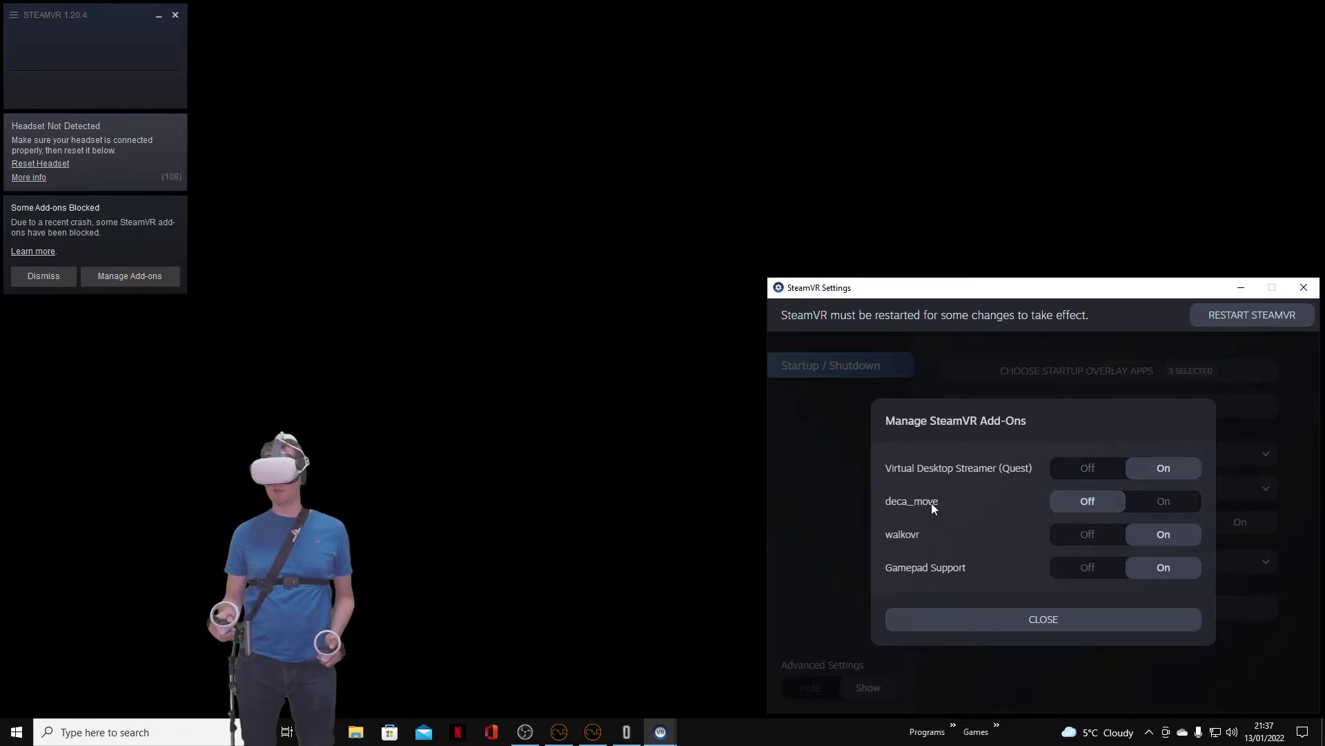
click(1095, 504)
click(1037, 622)
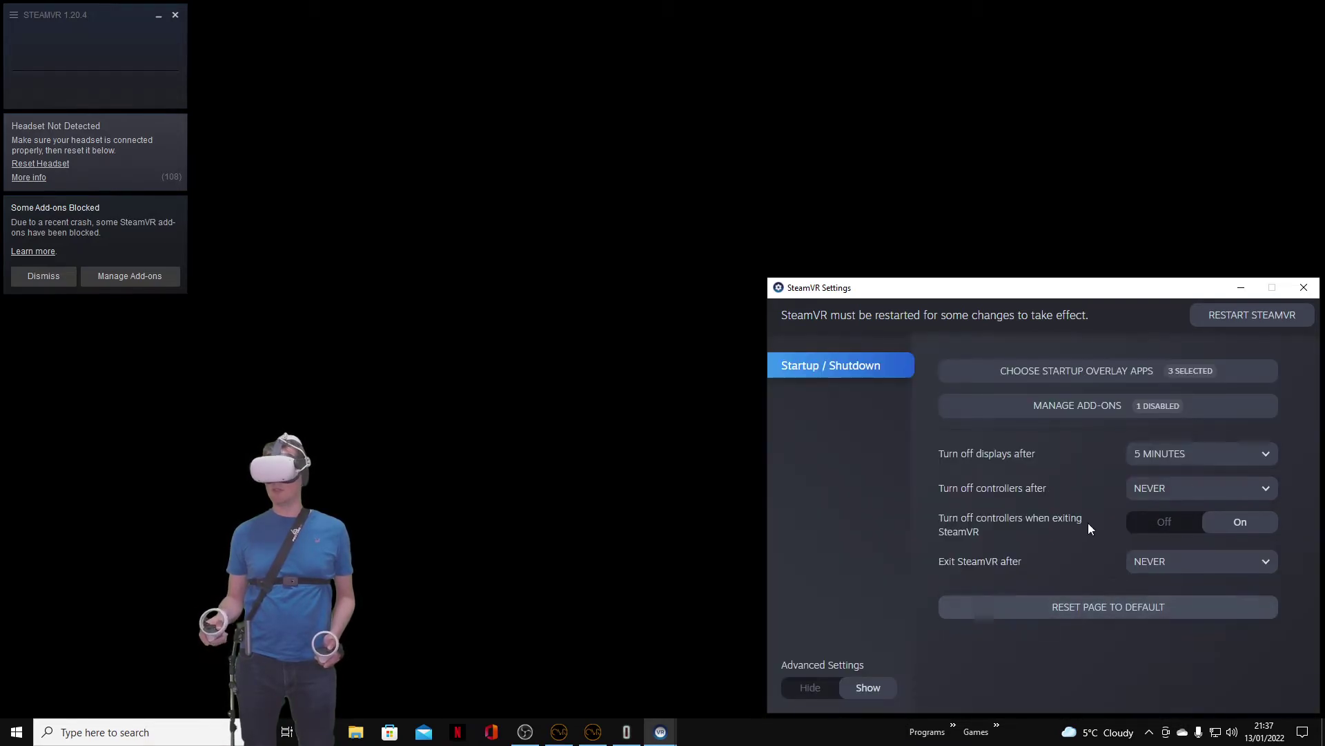
click(1264, 317)
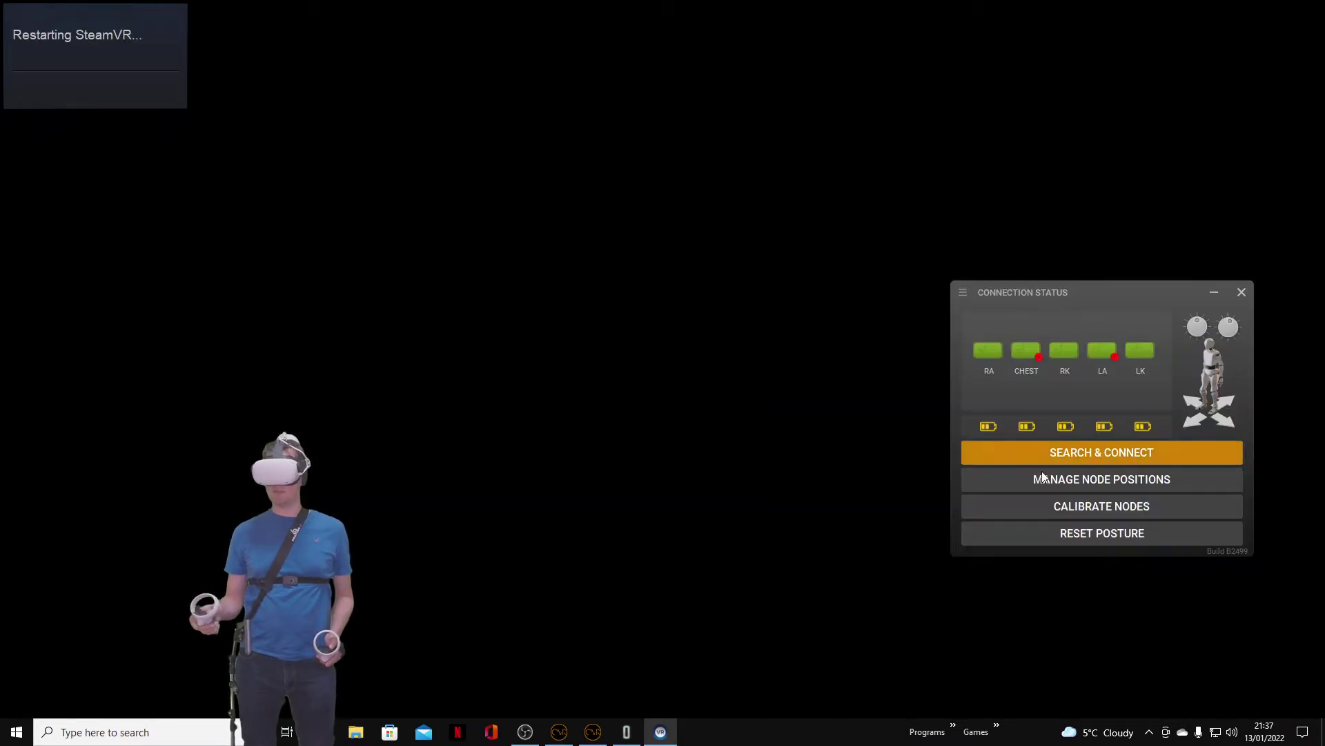
Step: Close the Onward game window and close OVR Portal's Connection Status window
right_click(628, 735)
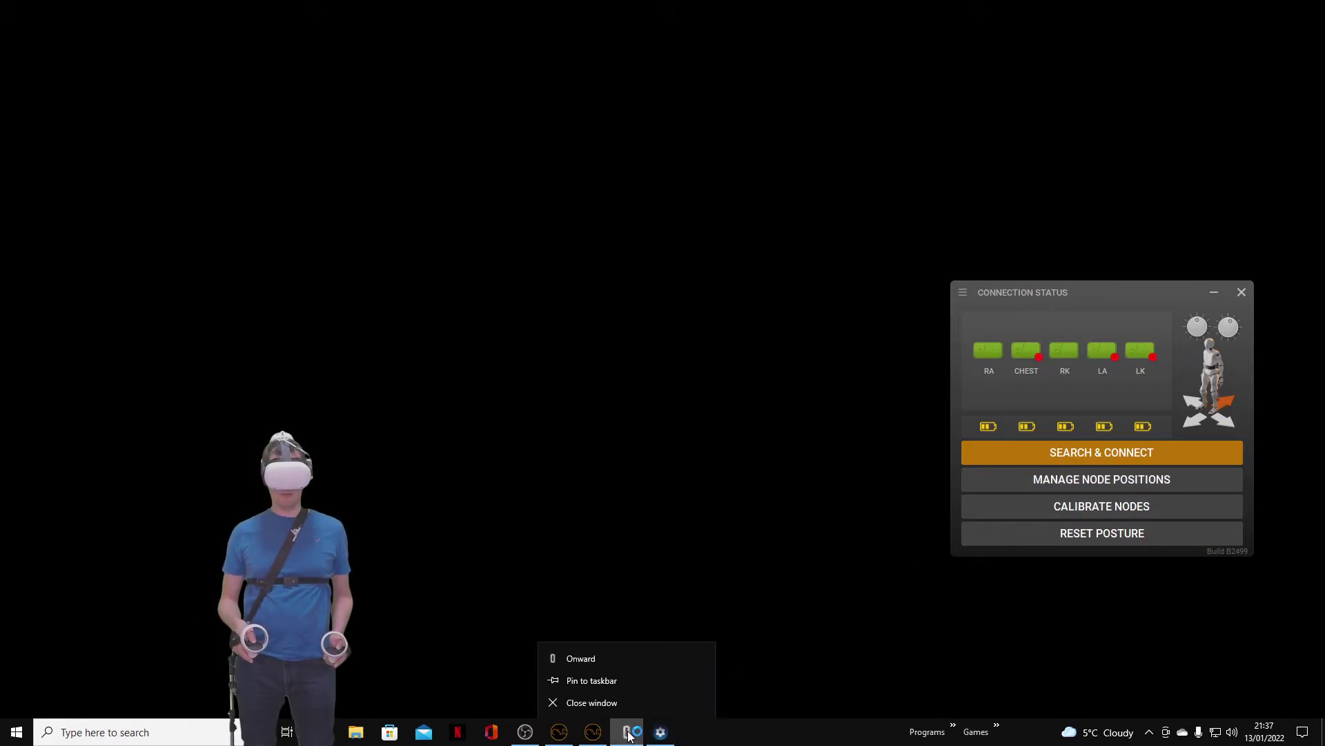
click(626, 704)
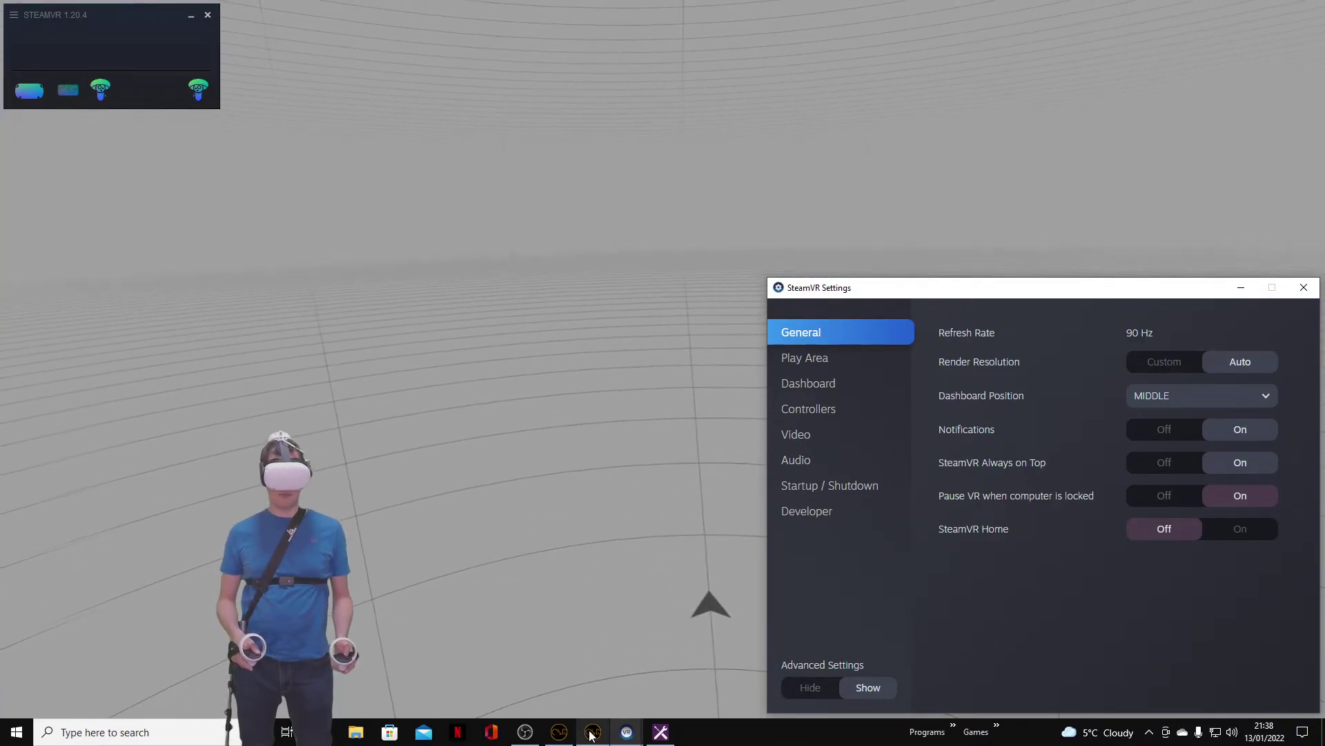
click(593, 731)
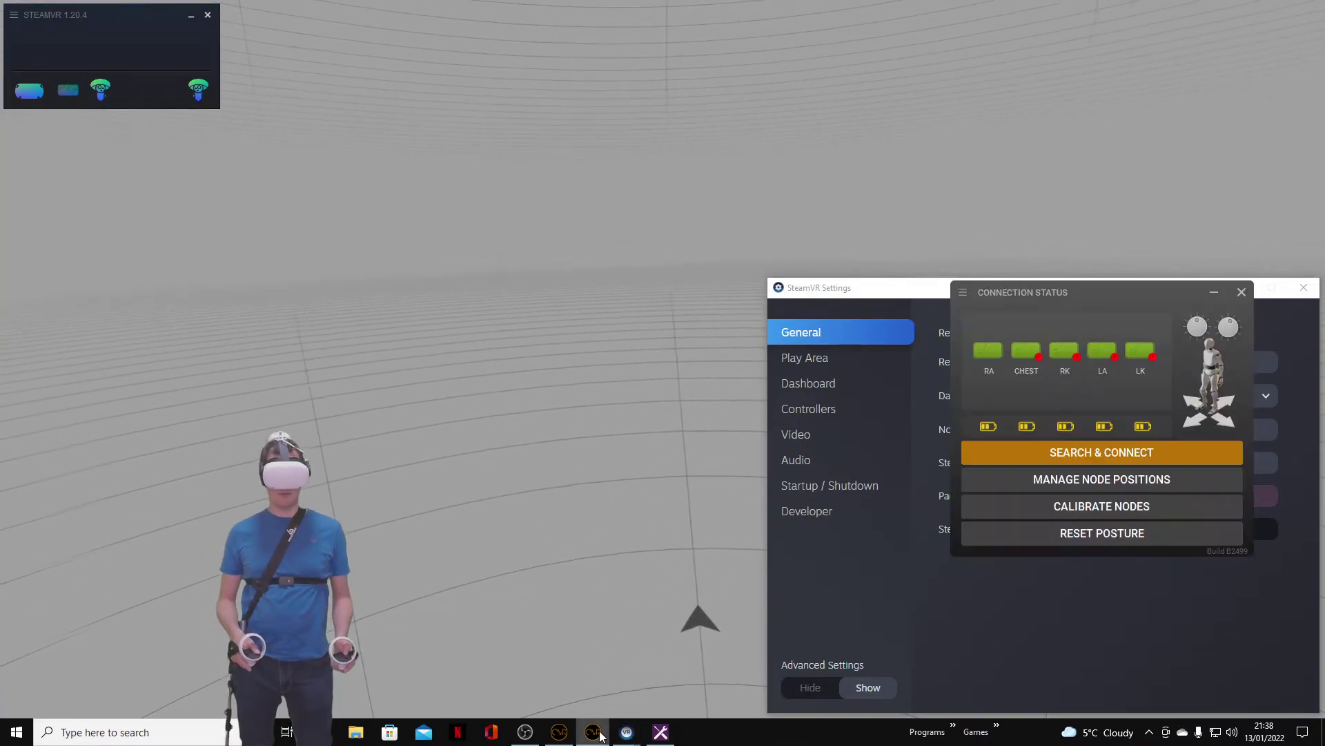
click(1242, 291)
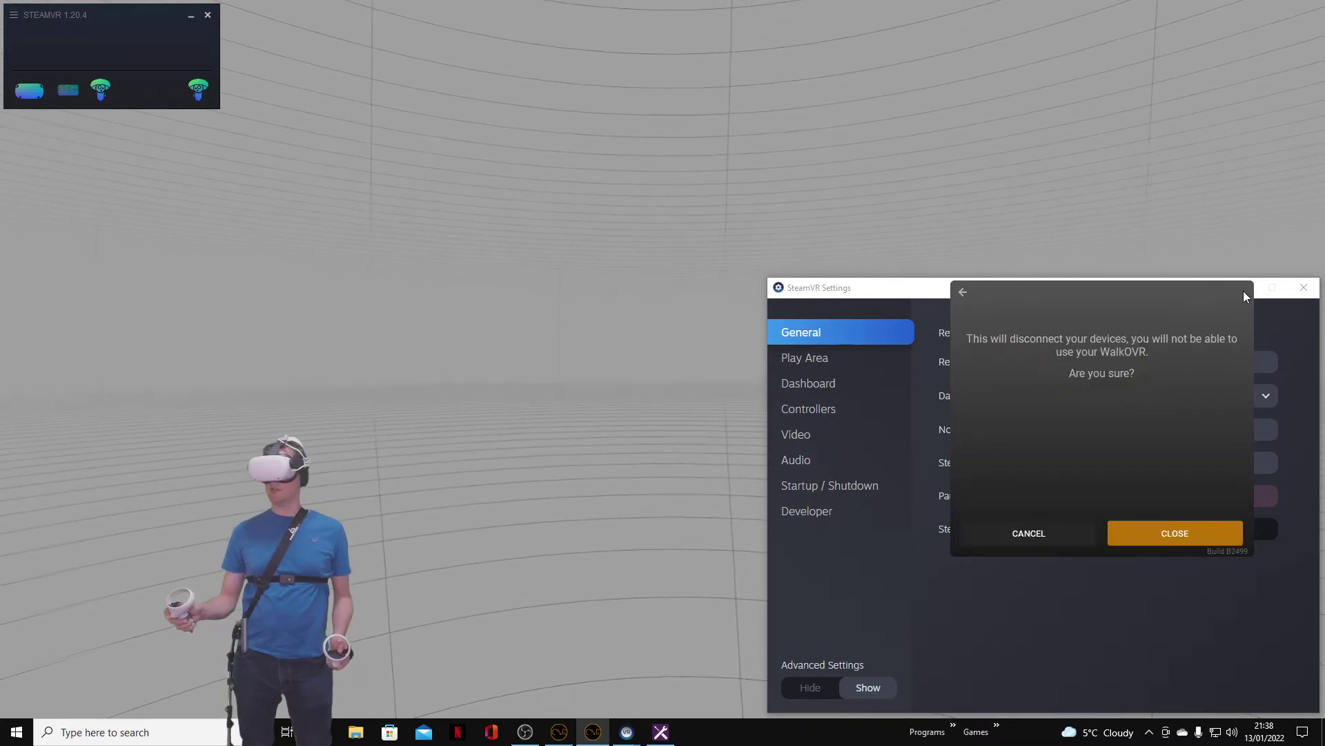
Step: Confirm disconnecting the WalkOVR nodes and close the OVR Portal window
click(1193, 533)
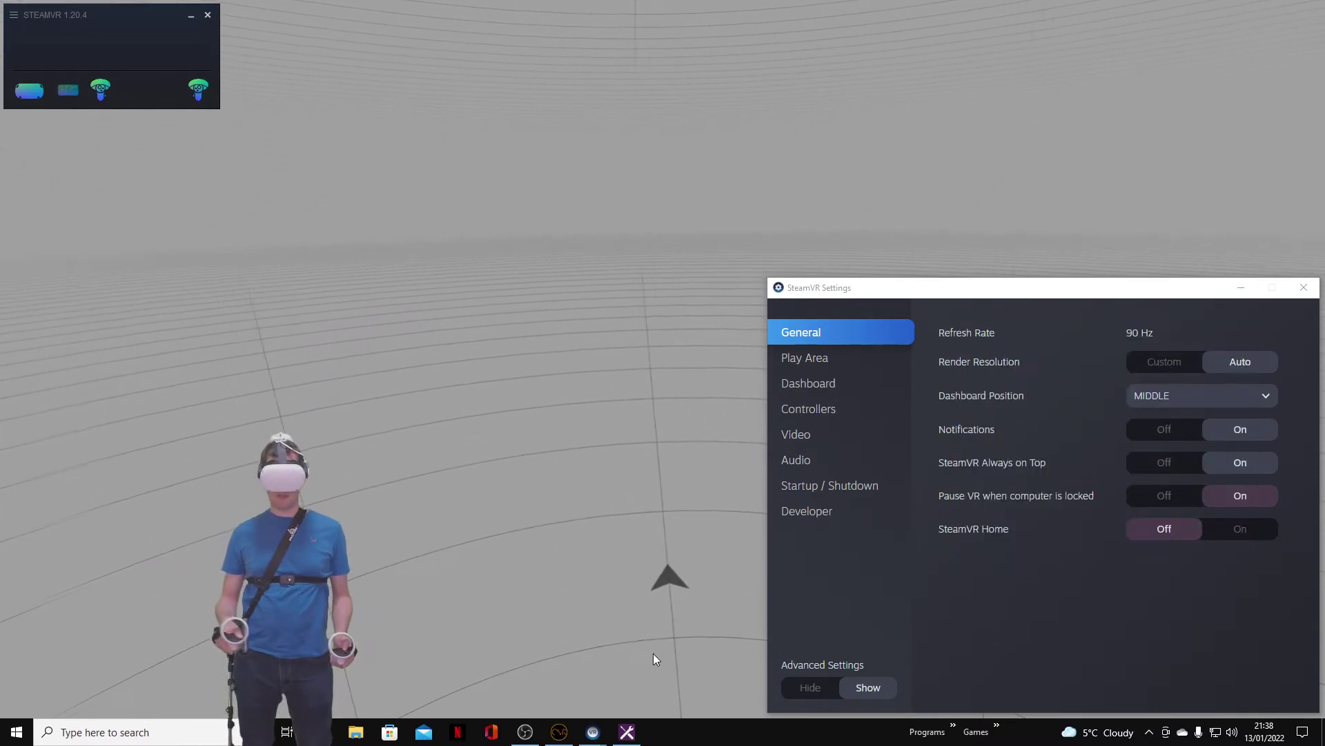
click(559, 734)
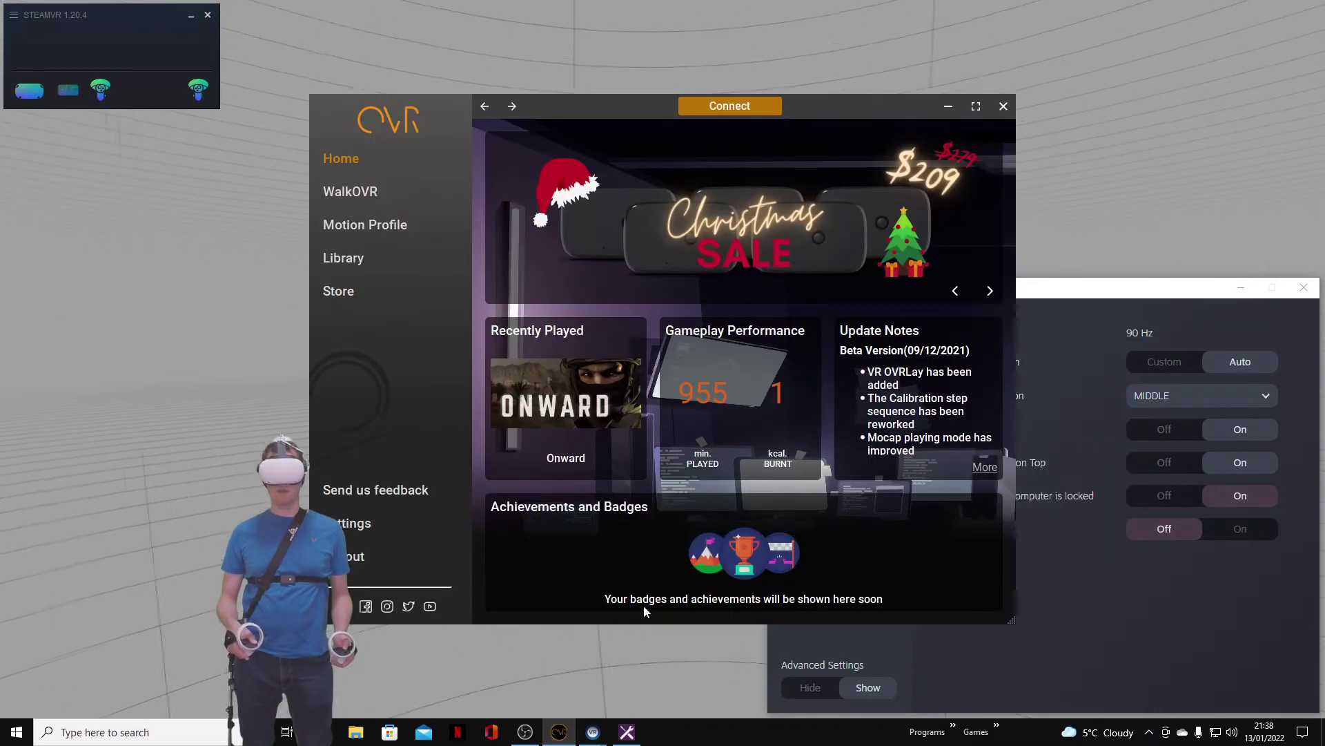
click(1003, 107)
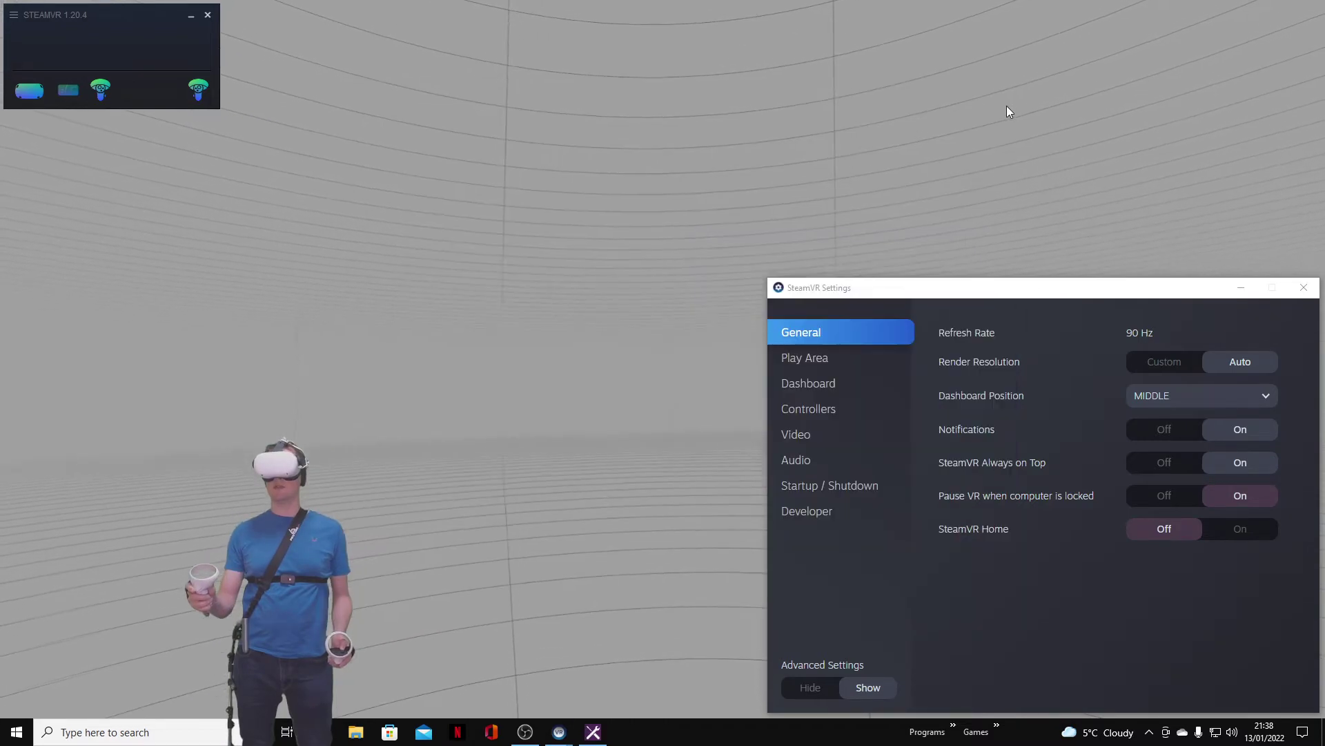
Step: Exit OVR Portal from the system tray and relaunch it from the Programs list
click(1149, 732)
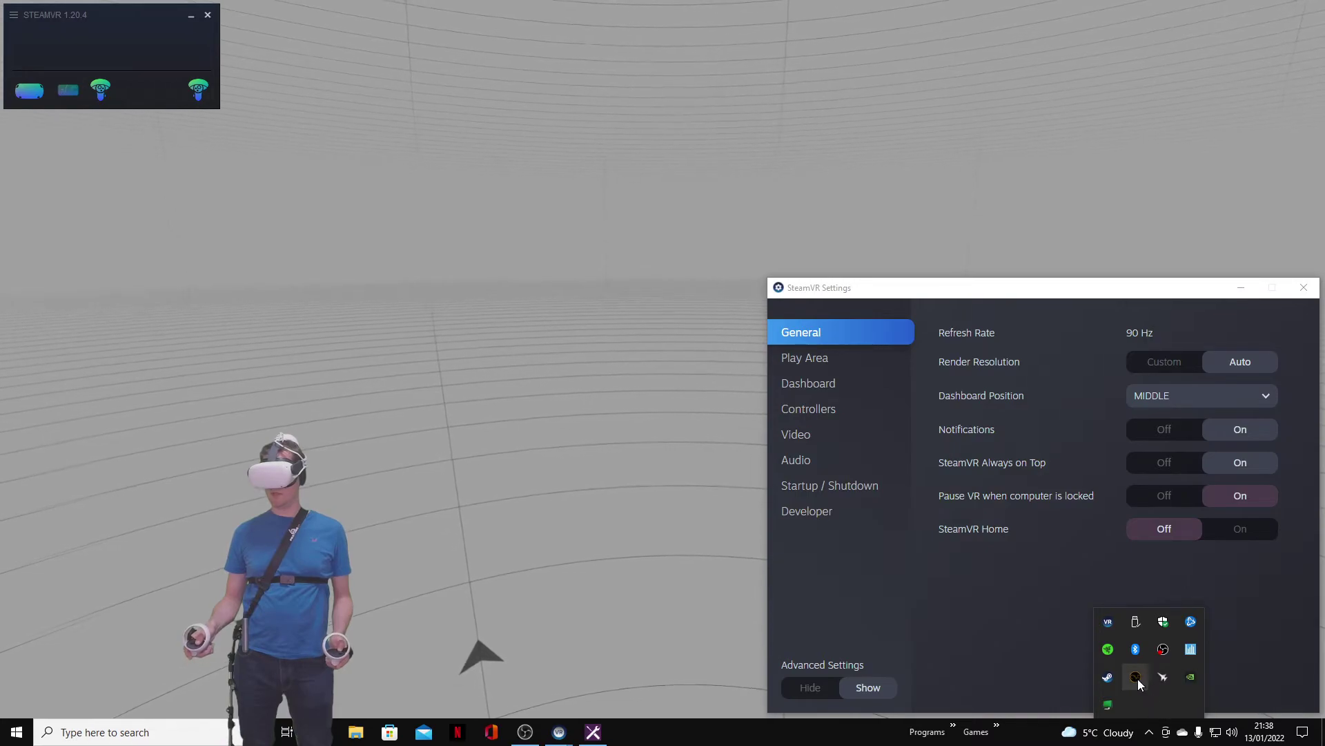
right_click(1138, 681)
click(1163, 703)
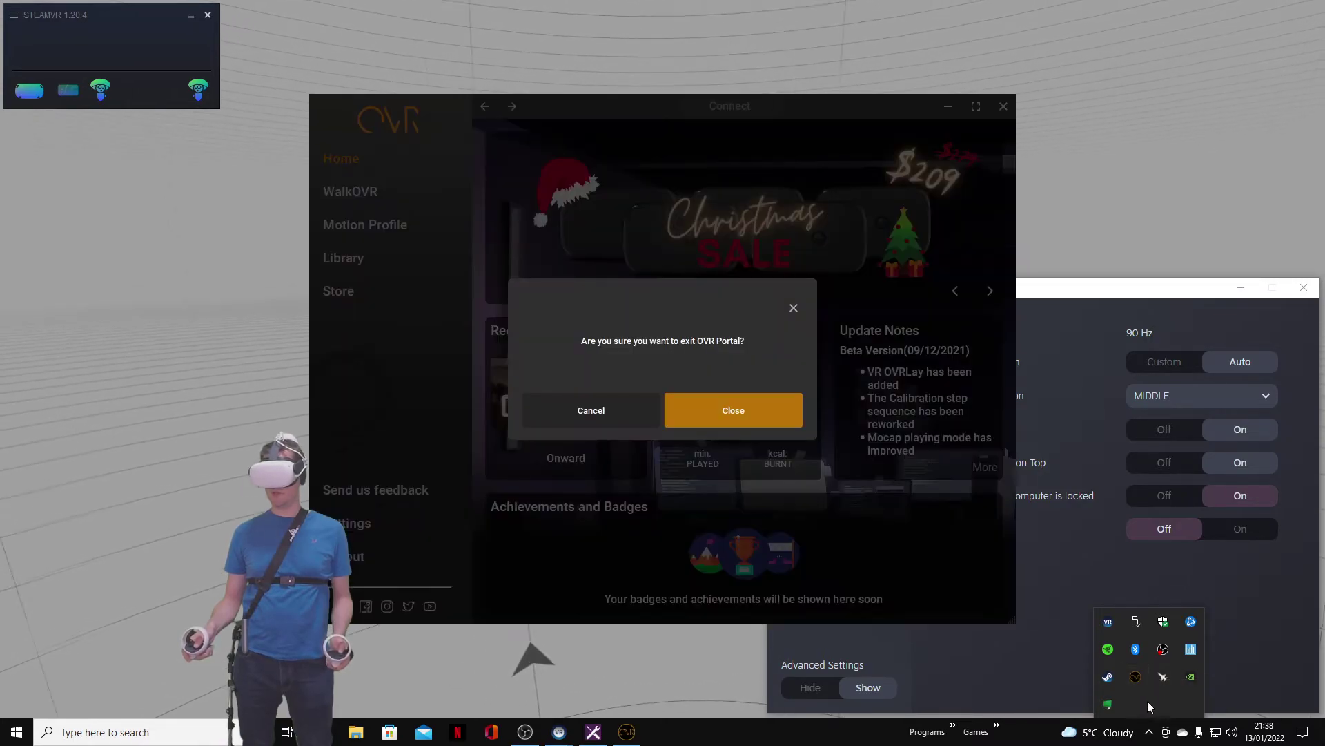
click(758, 408)
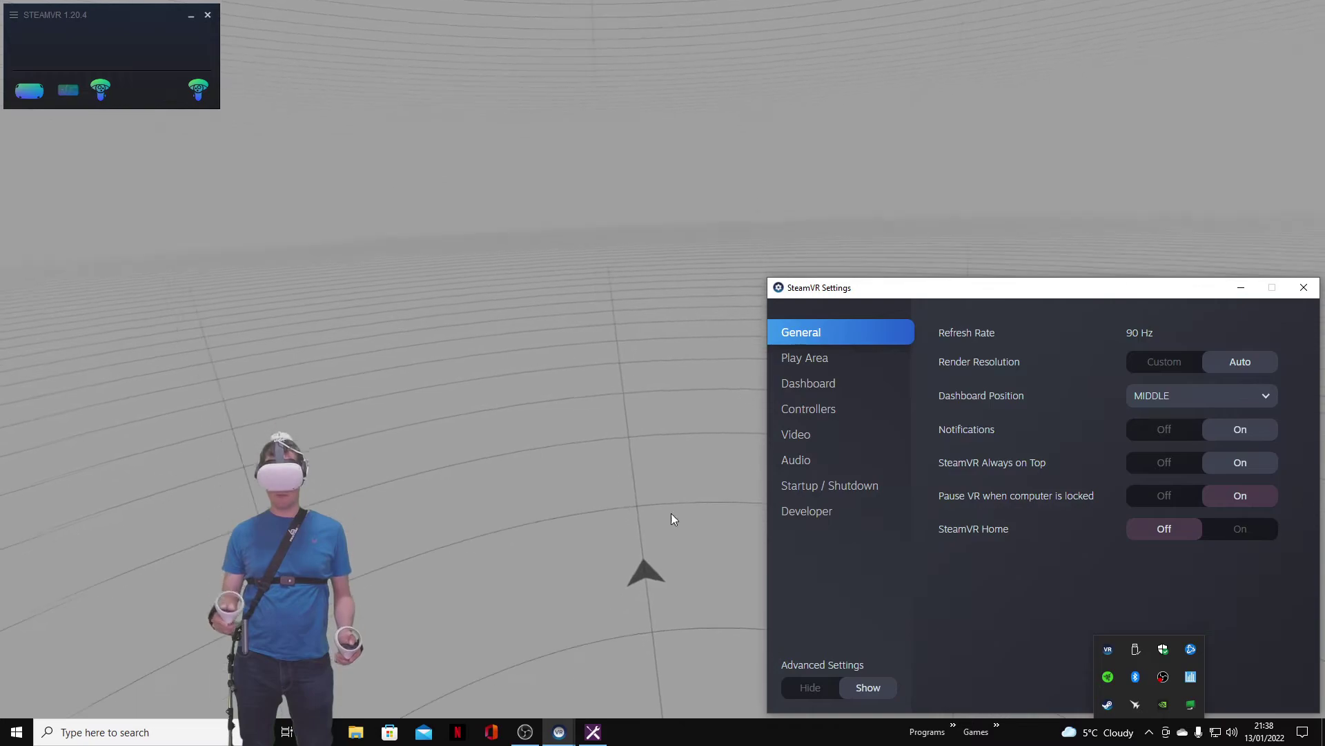
click(953, 730)
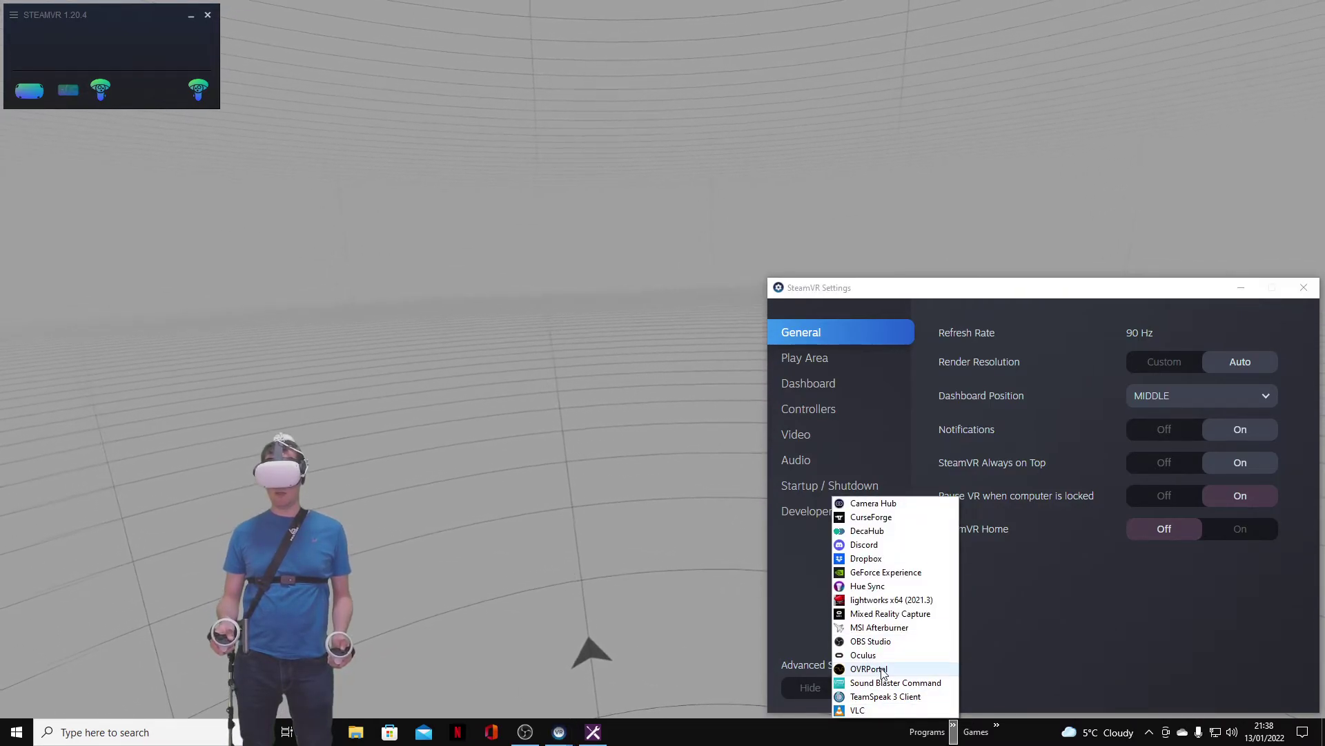
drag(882, 670, 887, 663)
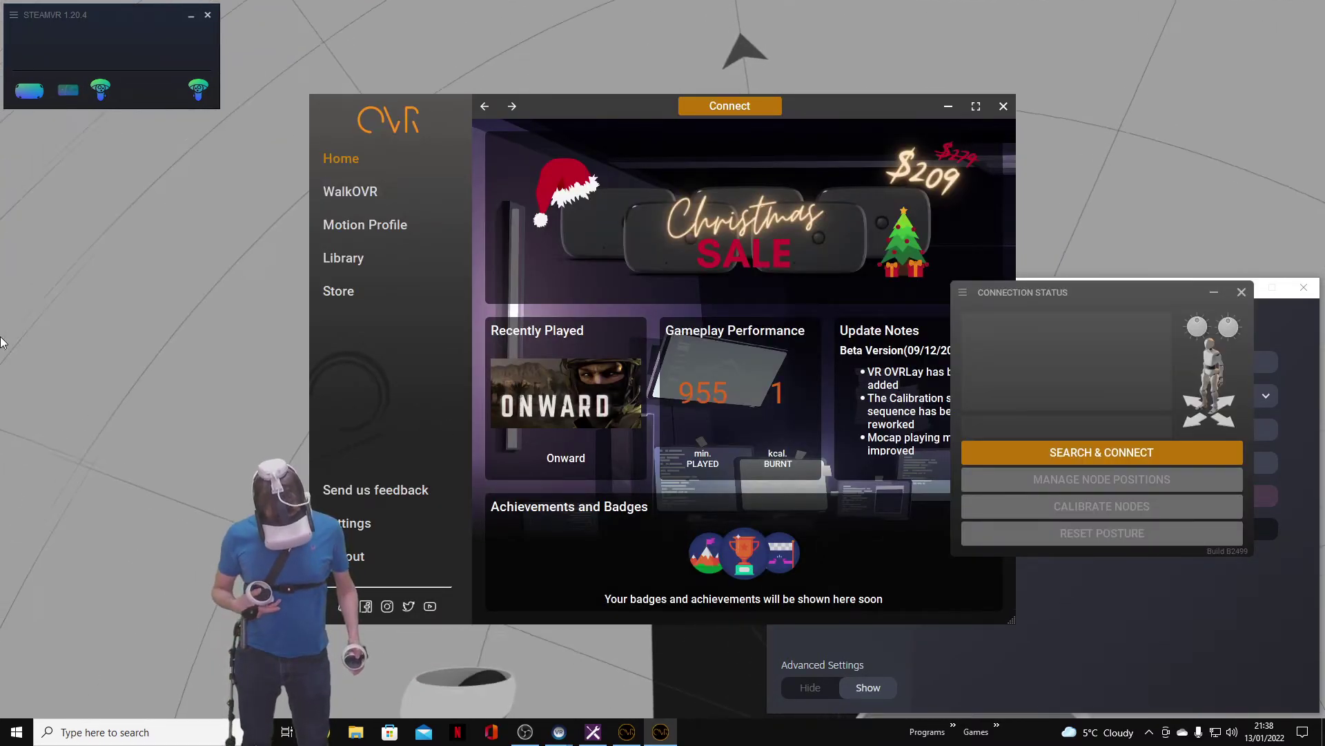
Step: Run Search & Connect twice to find the five WalkOVR nodes again
click(1106, 452)
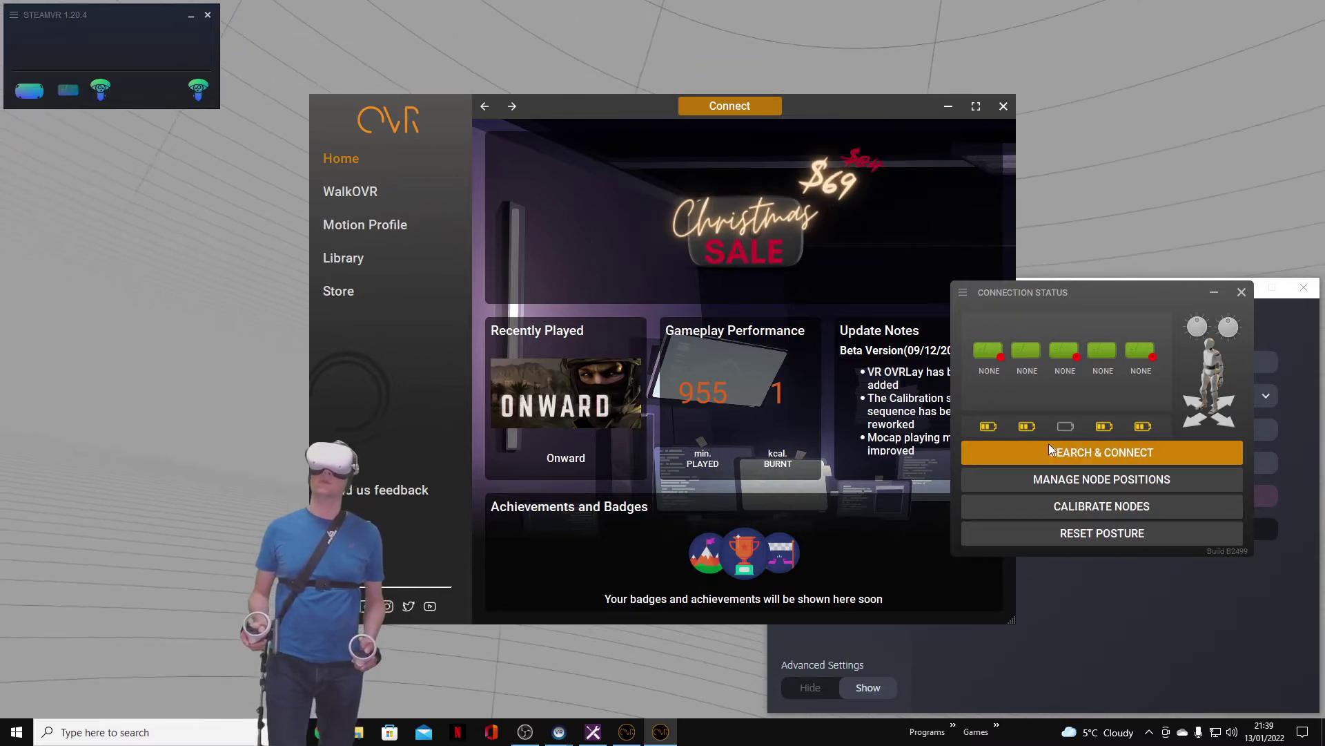
click(1098, 450)
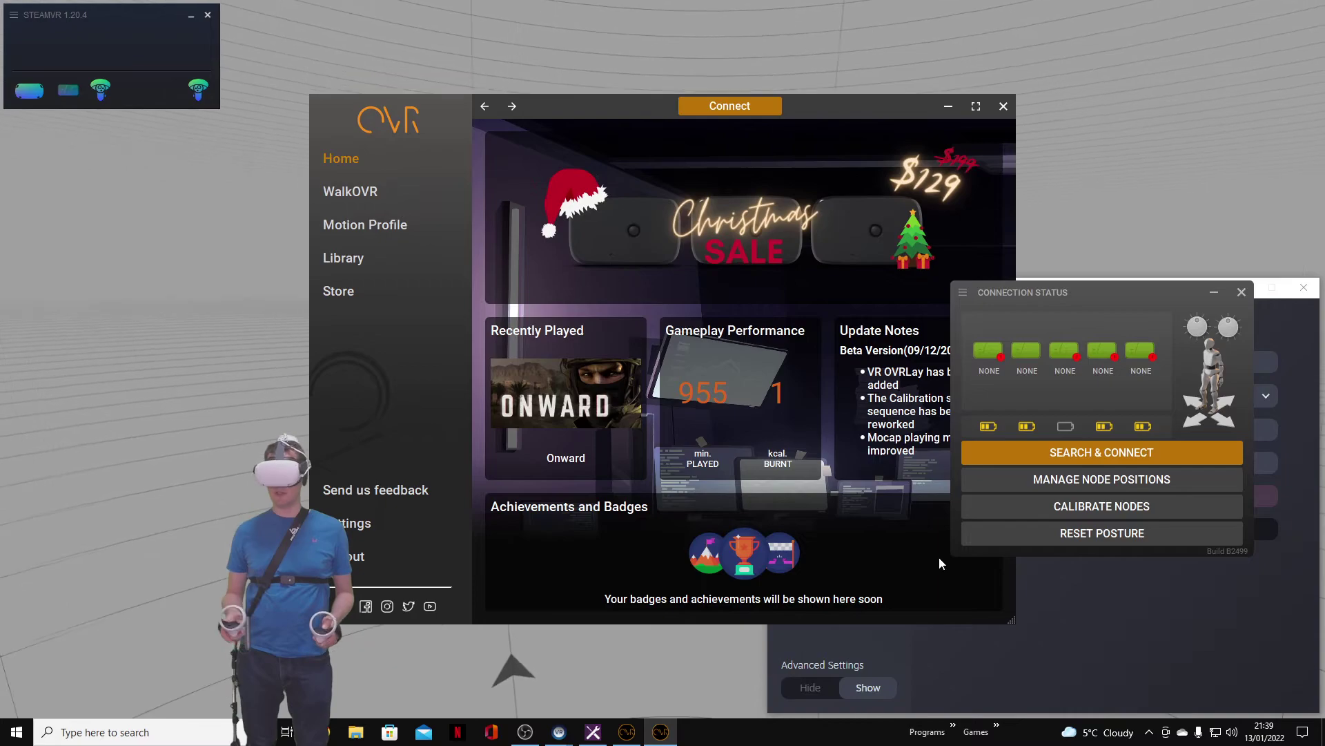
Step: Disconnect the devices and reopen Connection Status to show the five reconnected nodes
click(1241, 291)
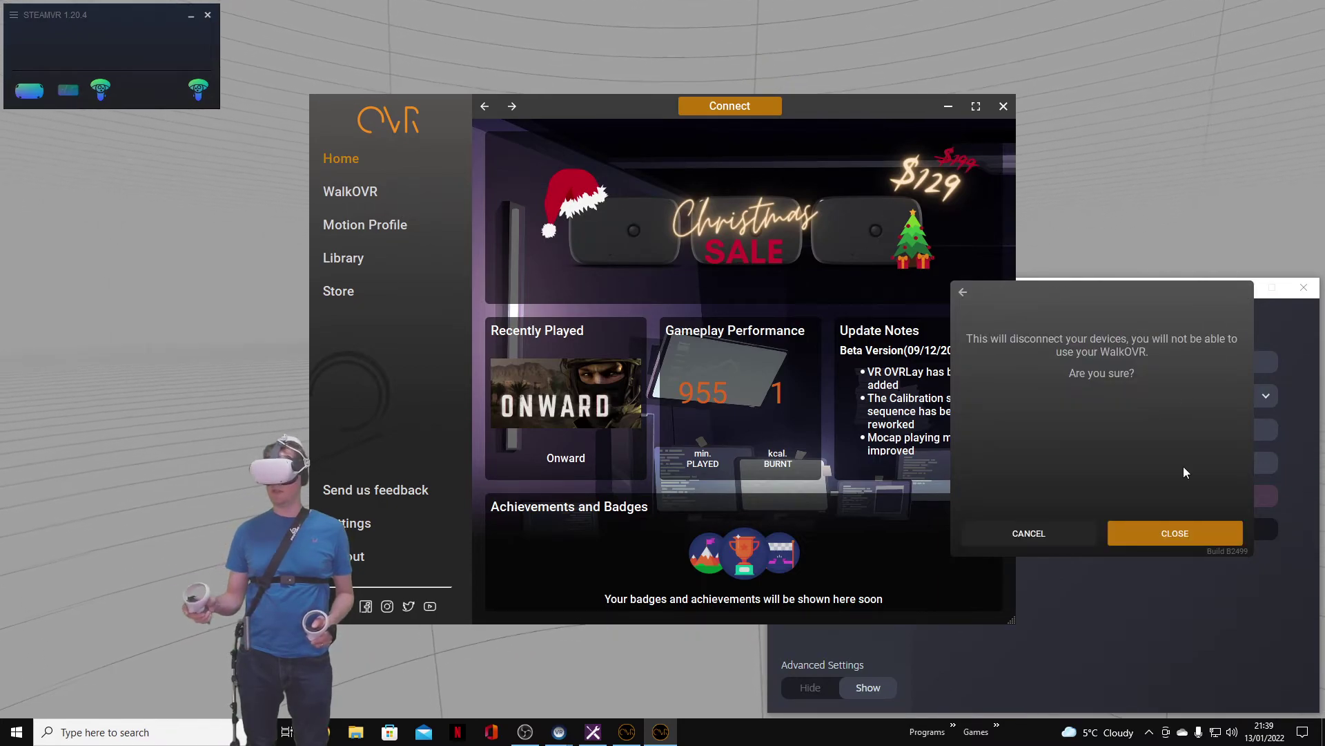
click(1183, 532)
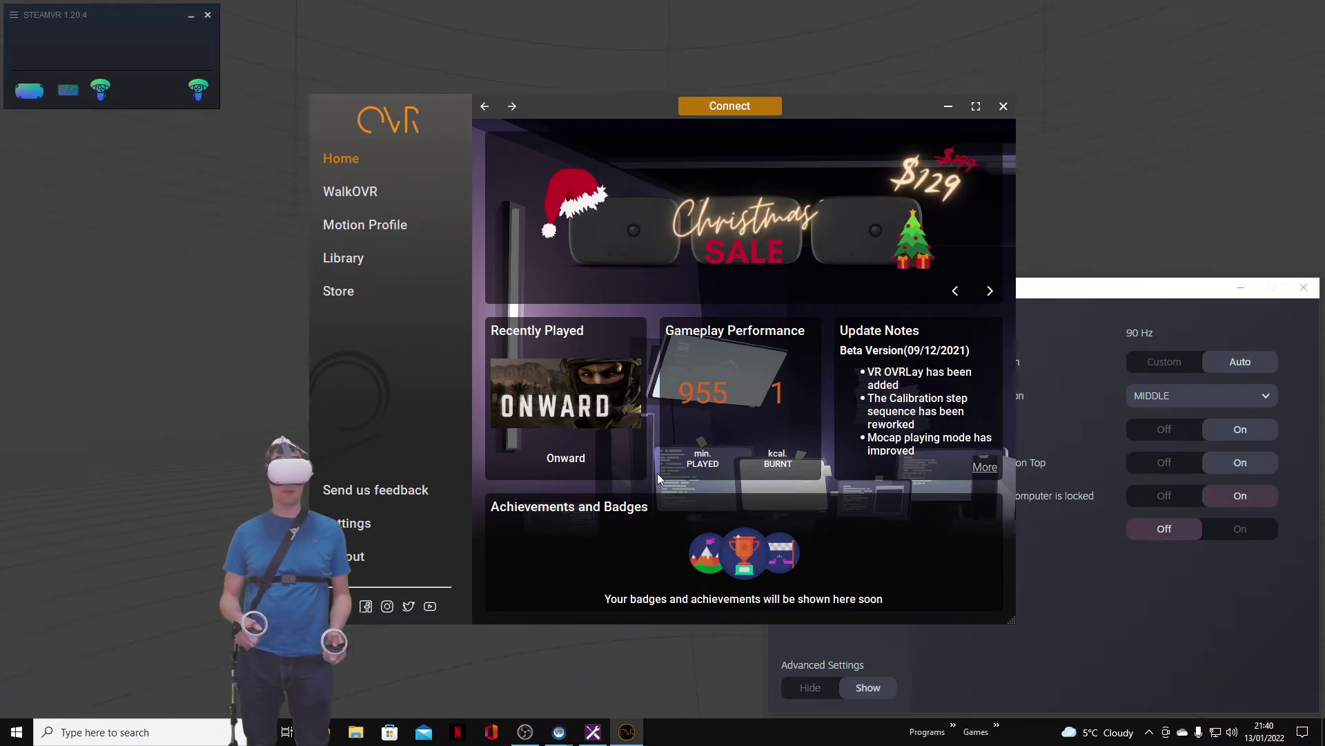
click(750, 107)
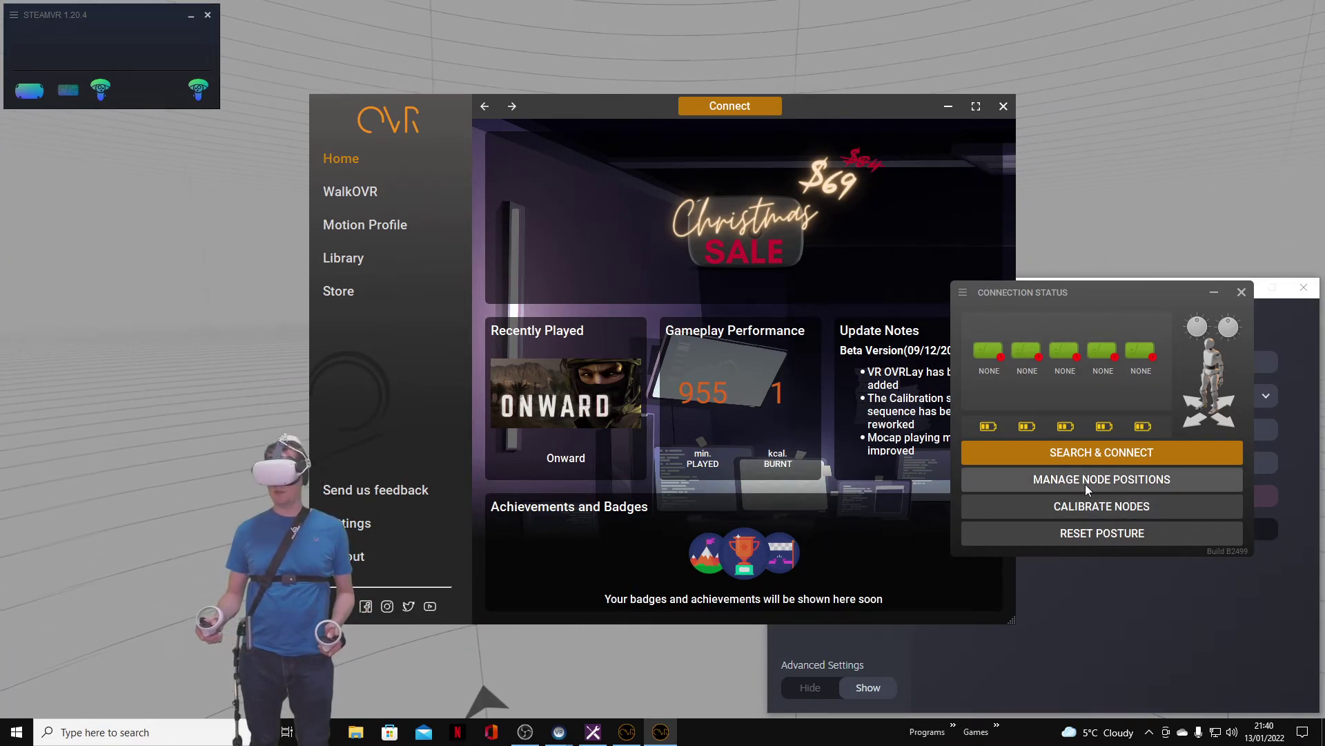
Step: Assign nodes one through five the roles RK, LA, RA, CHEST and LK in Manage Node Positions
click(1088, 480)
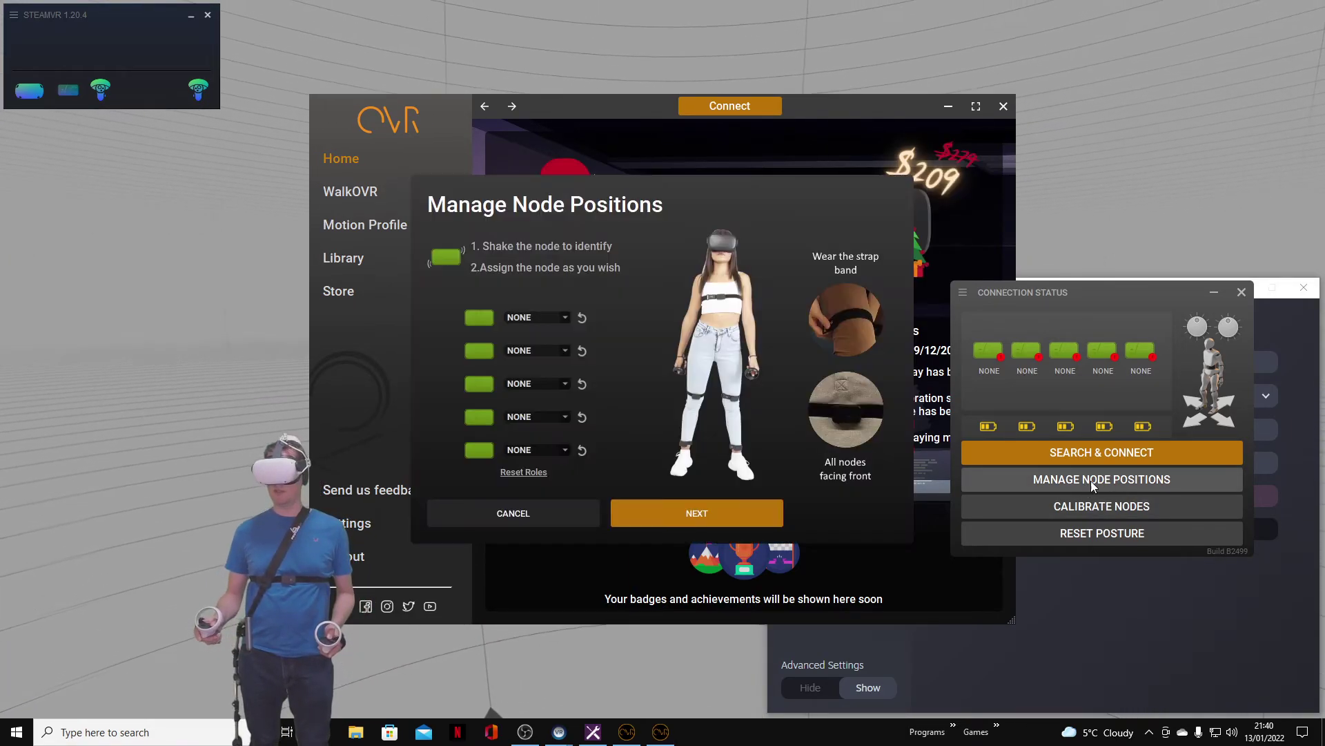
click(564, 419)
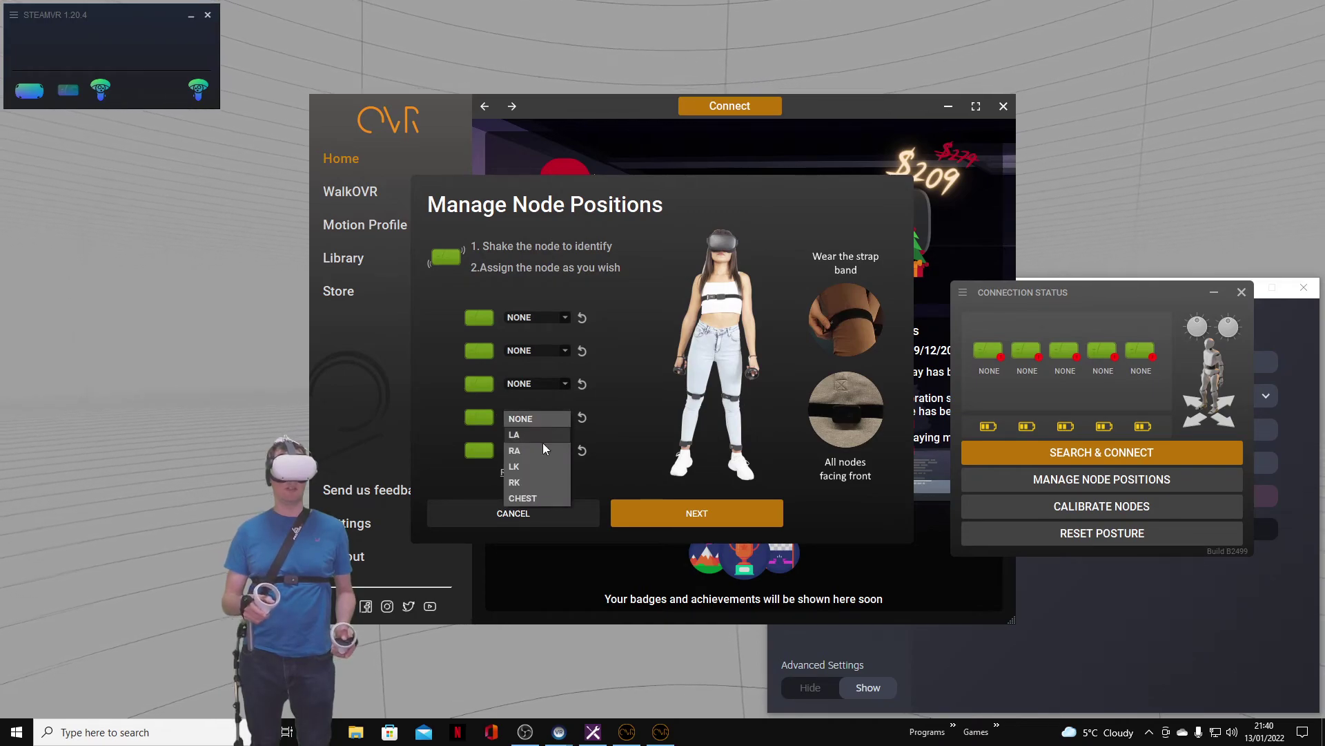
click(541, 496)
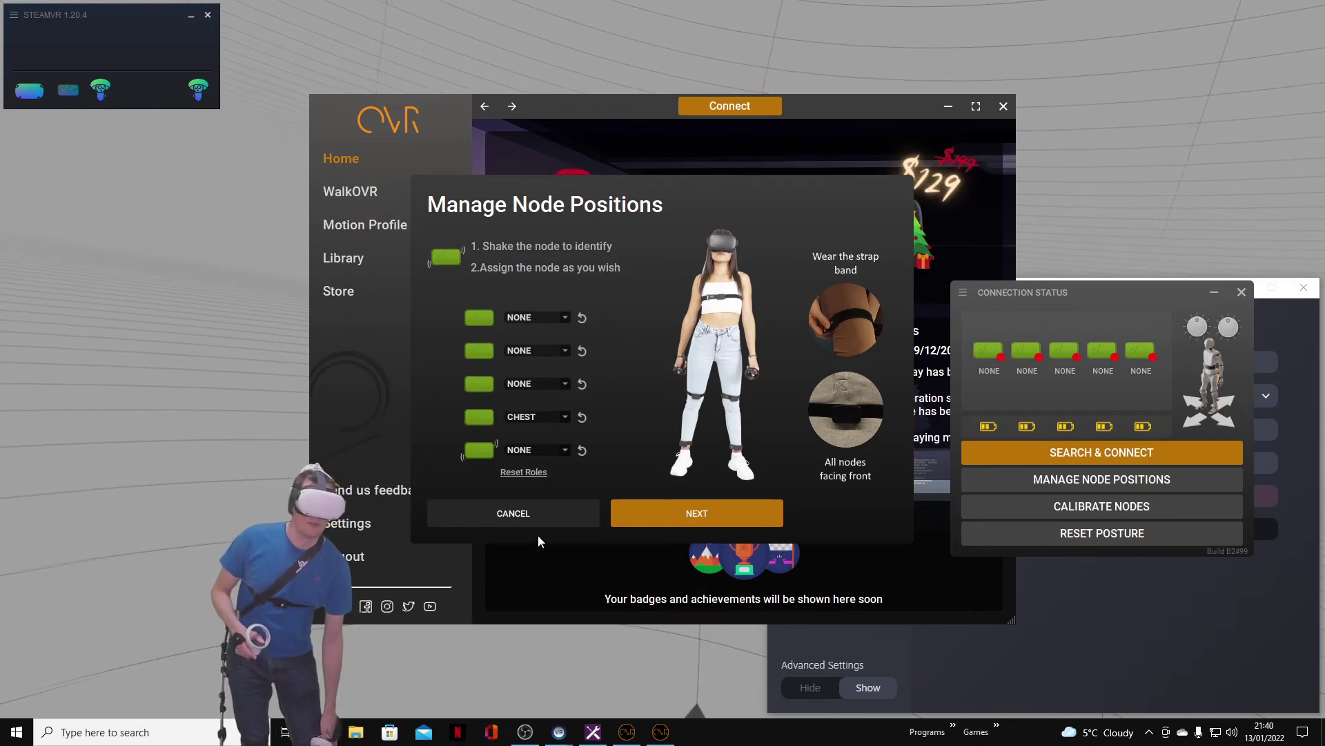
click(553, 450)
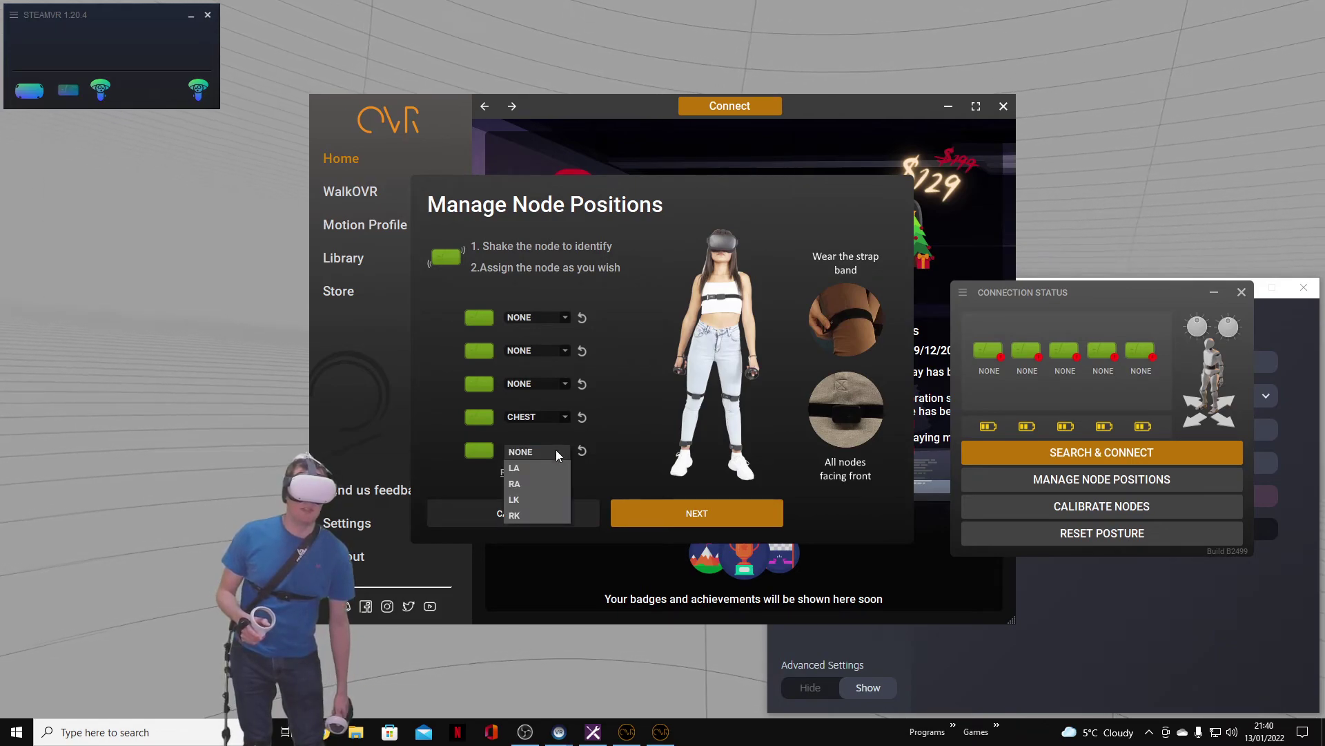
click(531, 499)
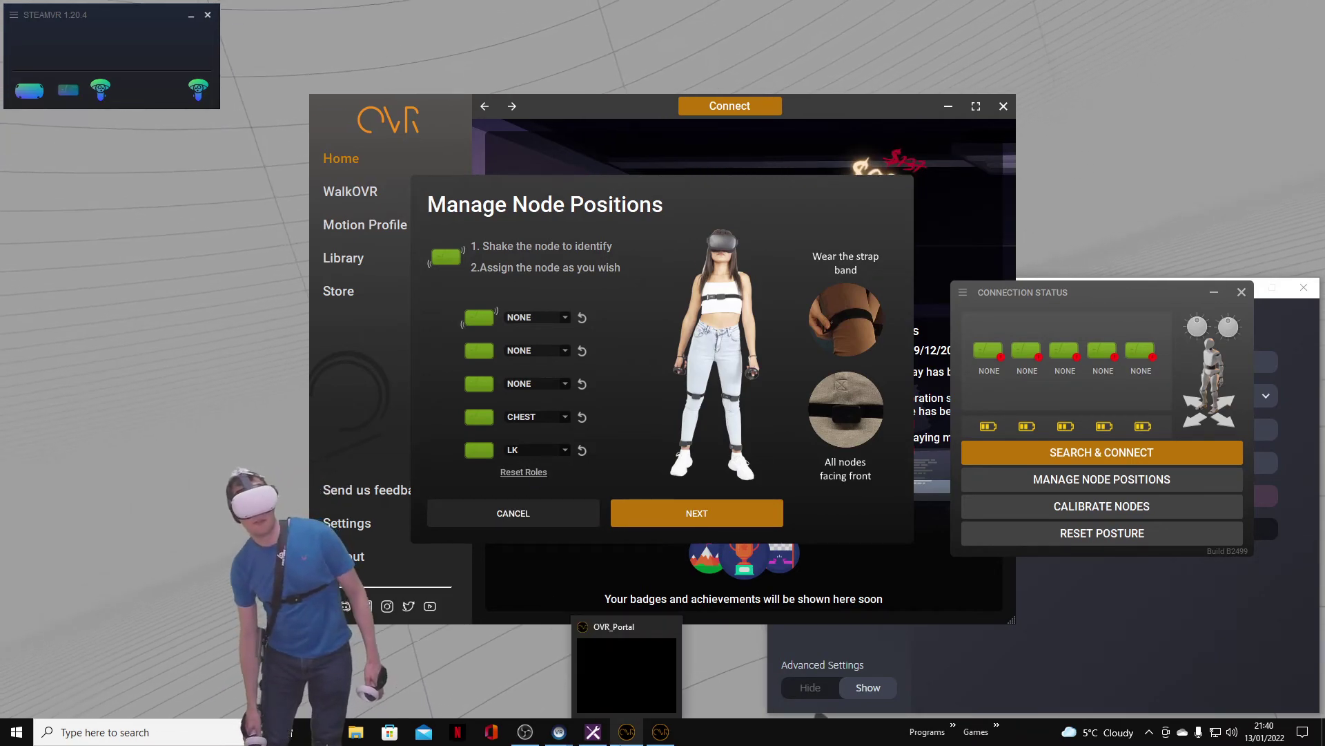
click(549, 318)
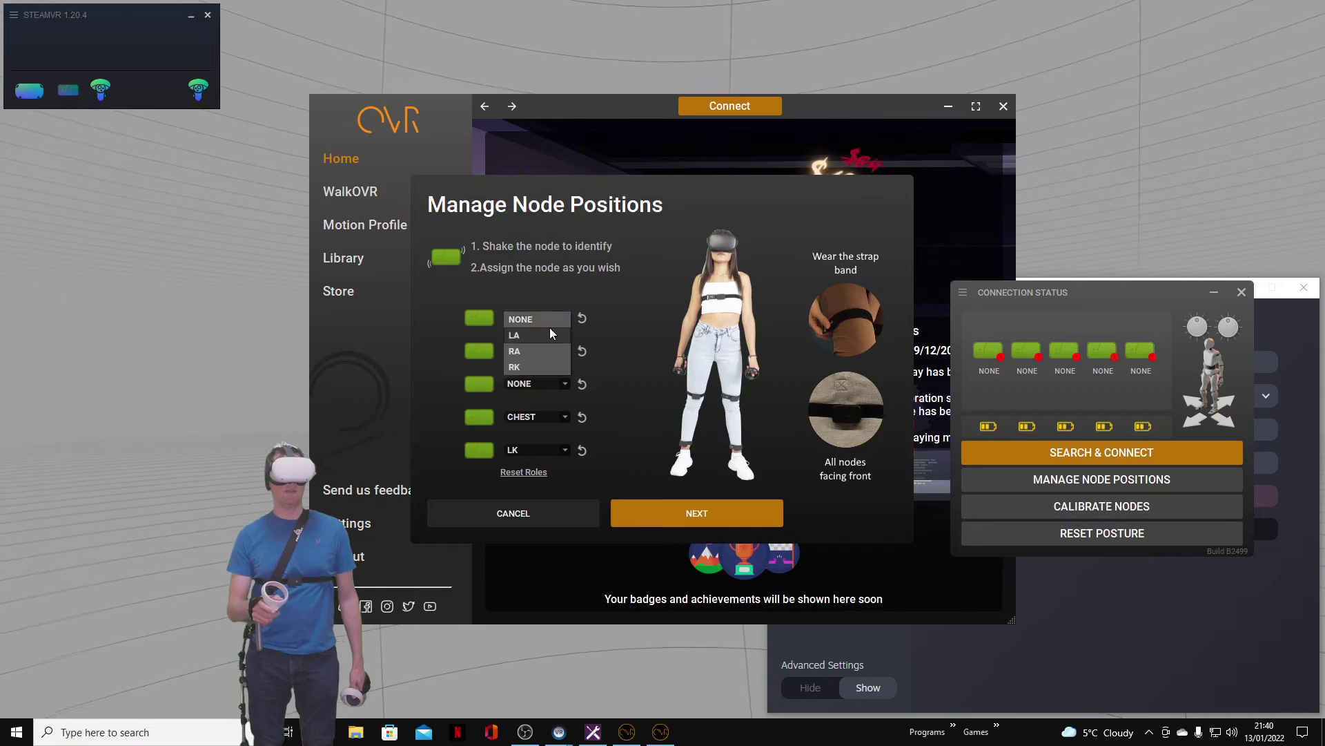
click(538, 366)
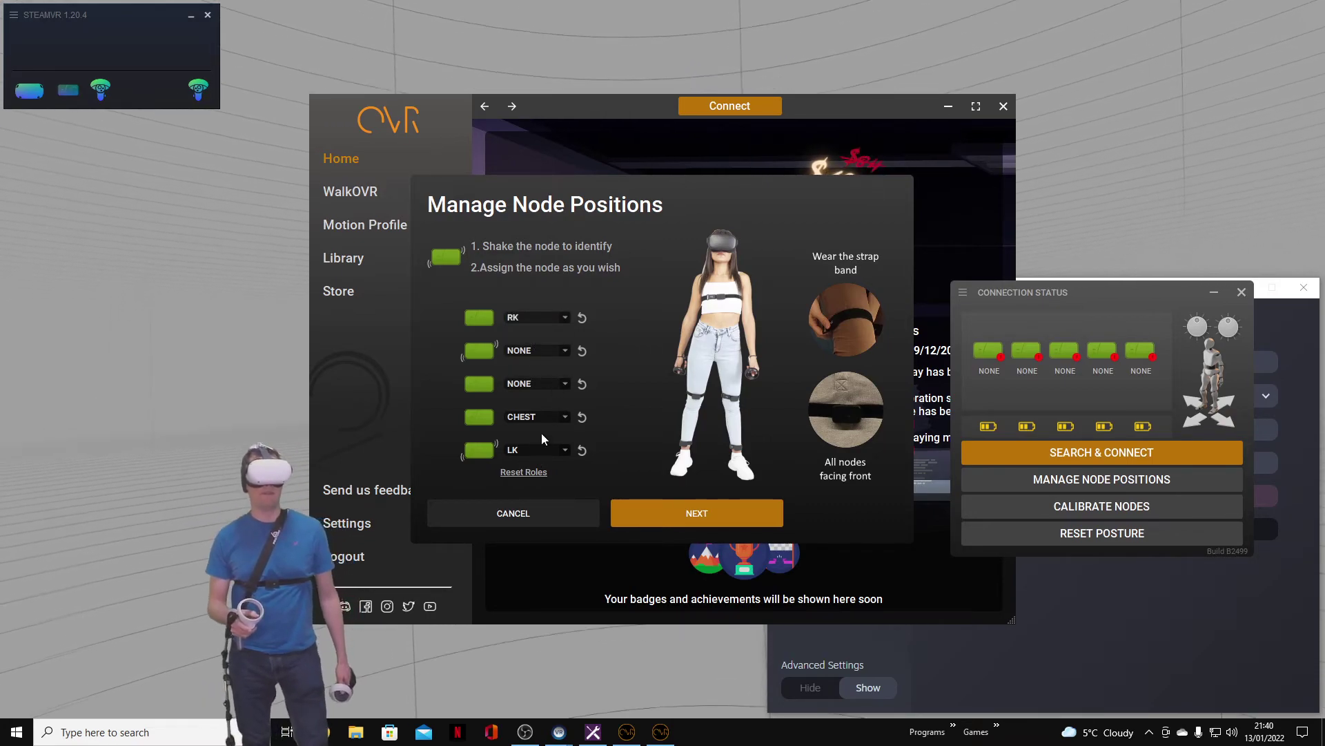
click(551, 349)
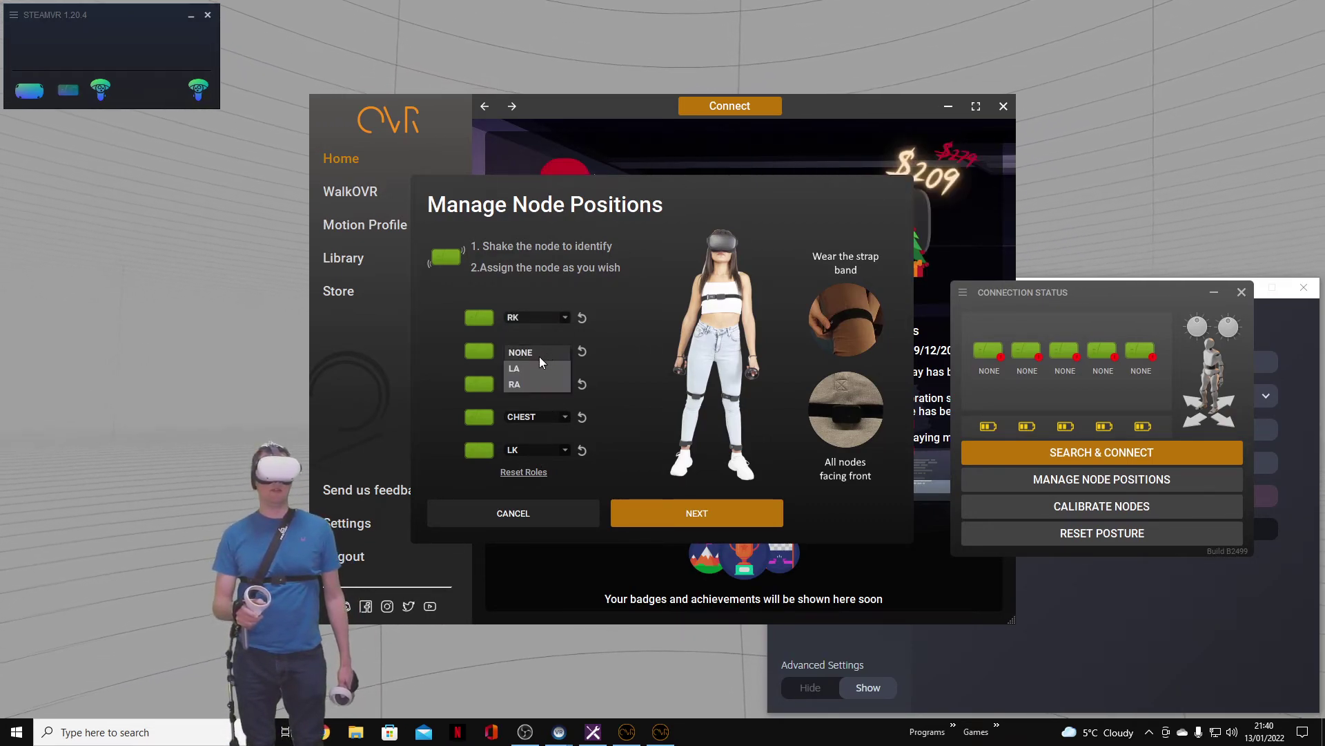
click(523, 367)
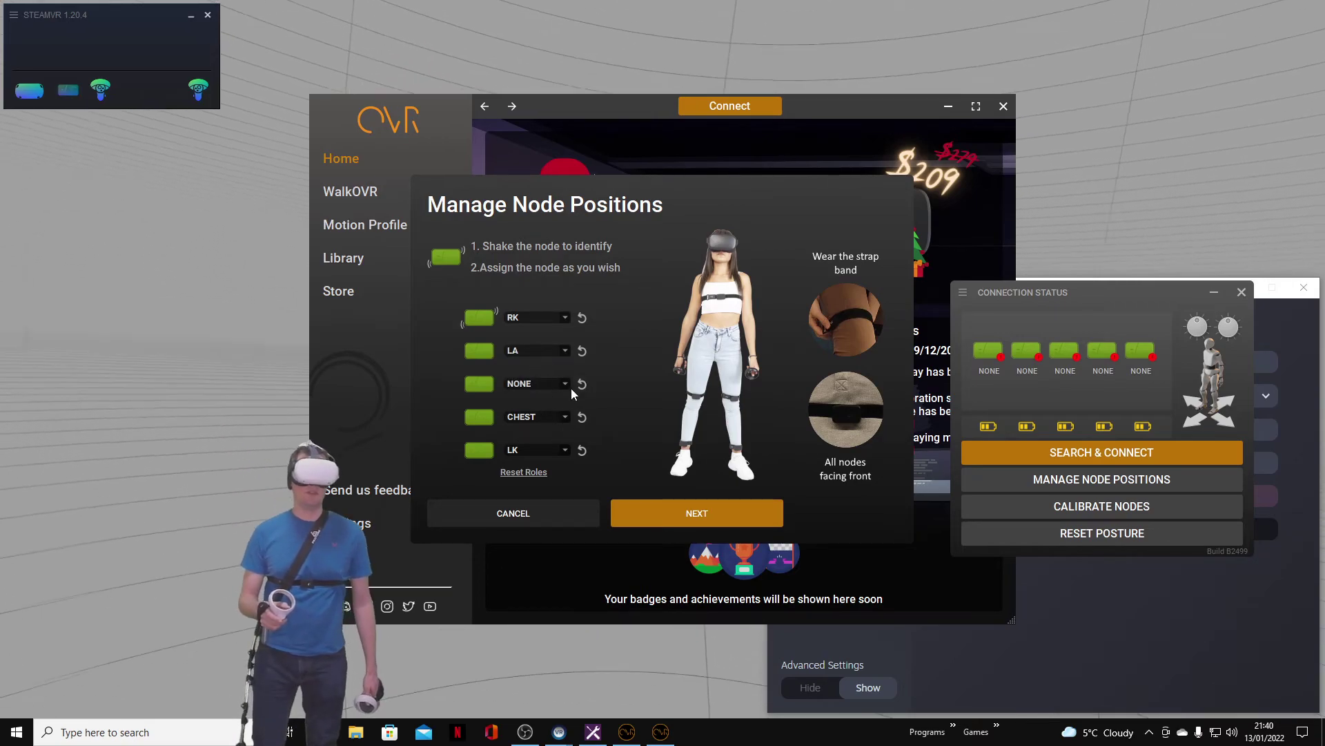
click(552, 383)
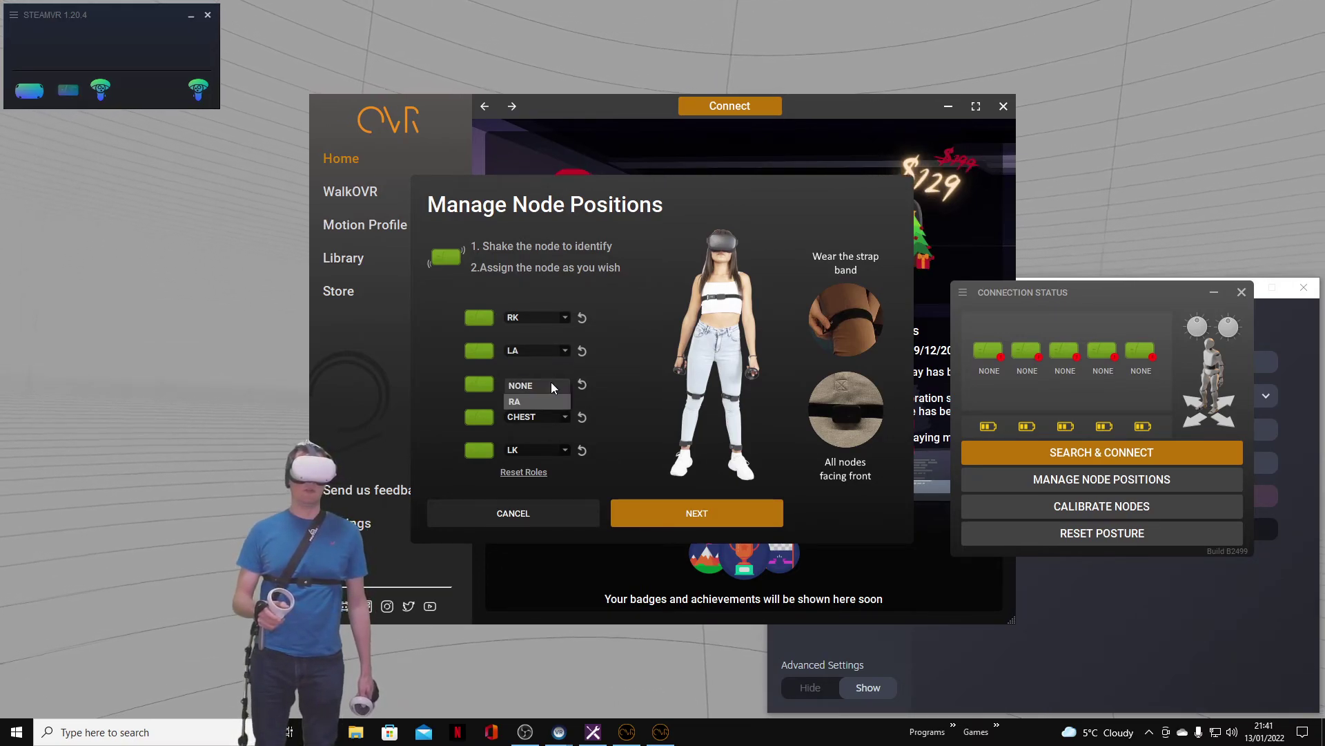
click(536, 401)
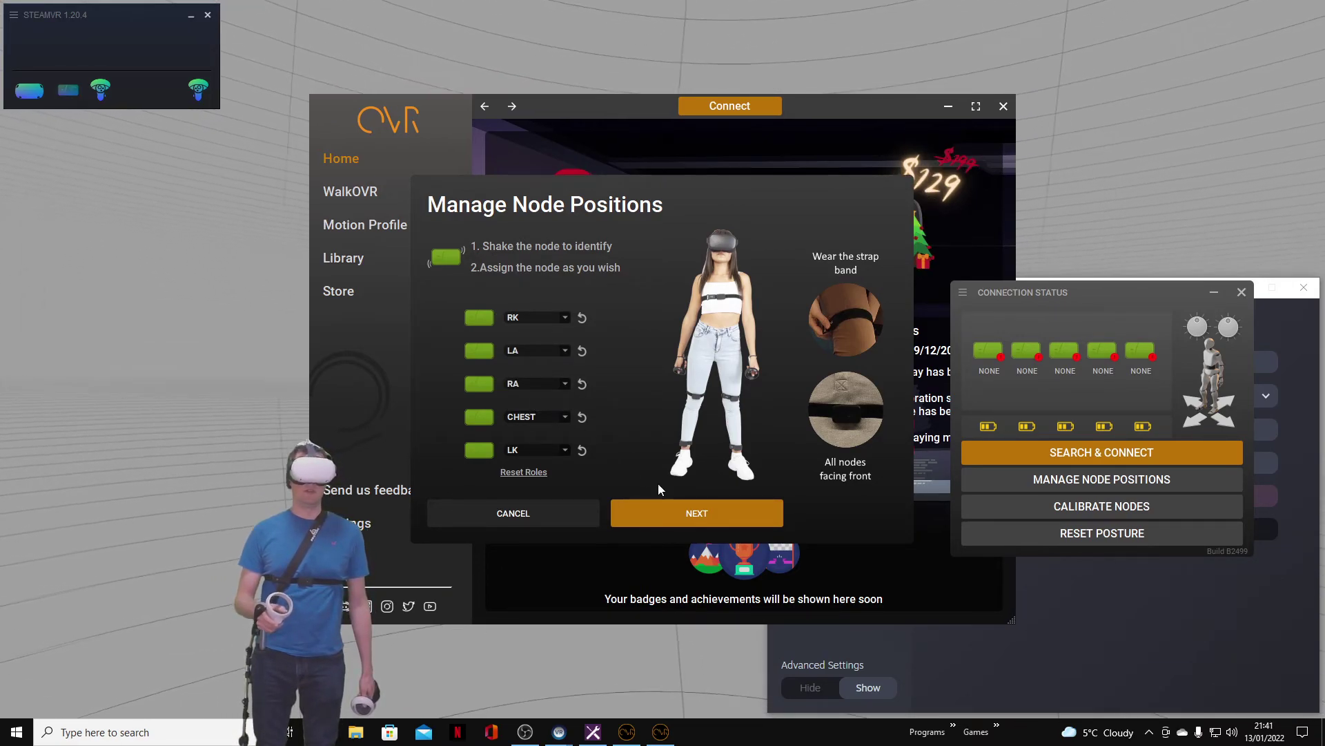
Step: Run node calibration and the posture reset countdown for the RK, LA, RA, CHEST and LK nodes
click(702, 513)
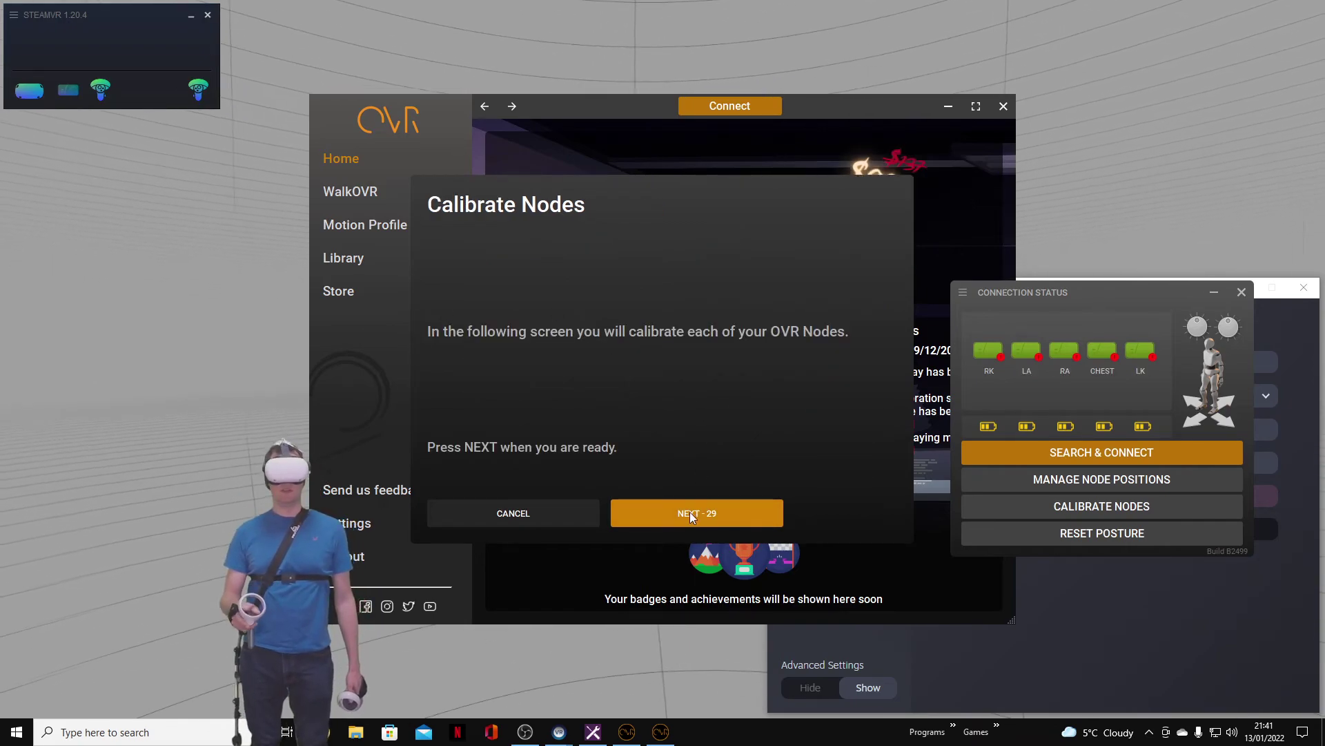
click(696, 514)
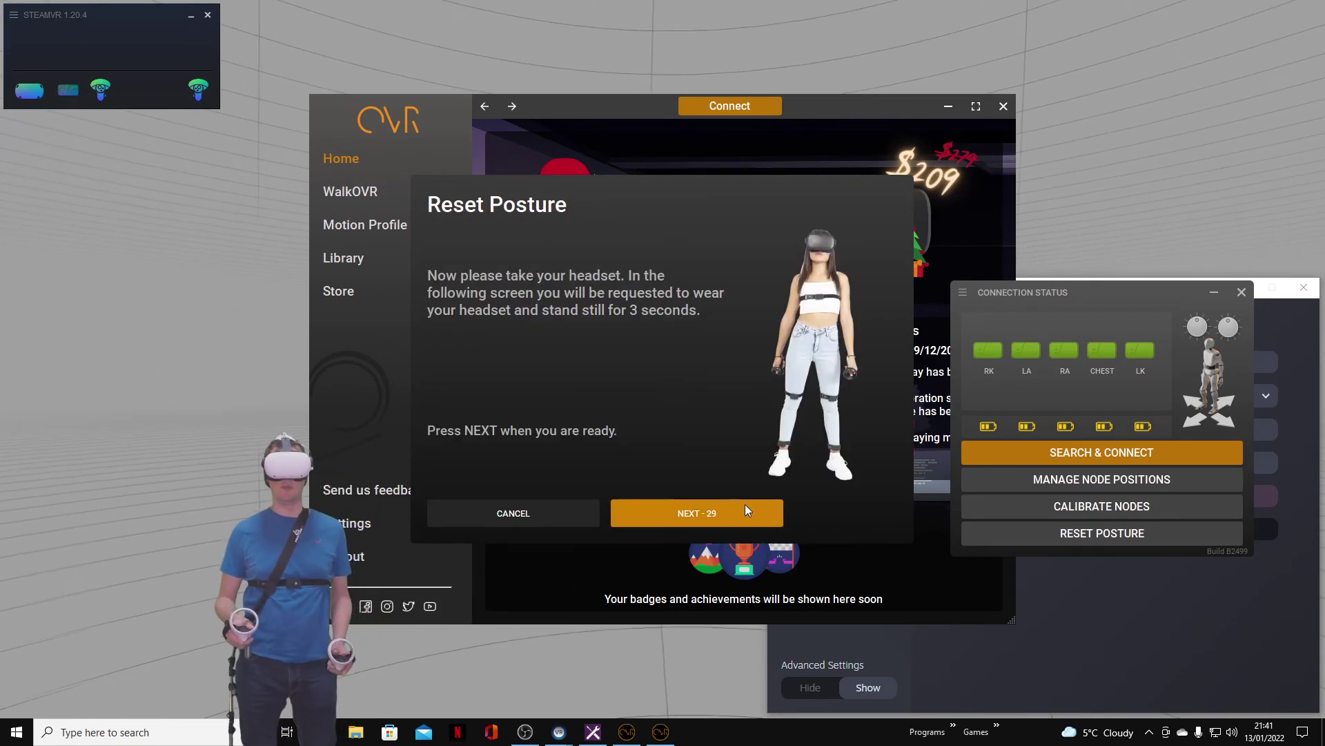
click(744, 504)
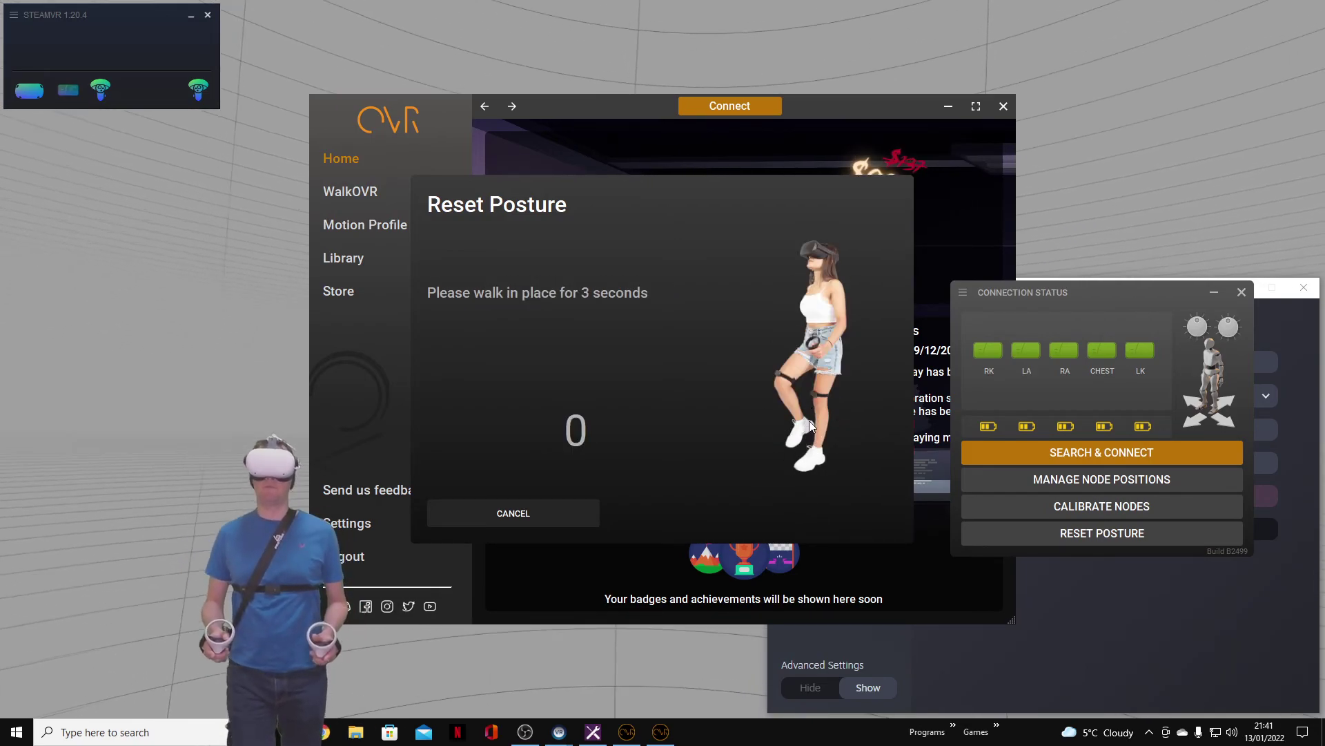
click(849, 515)
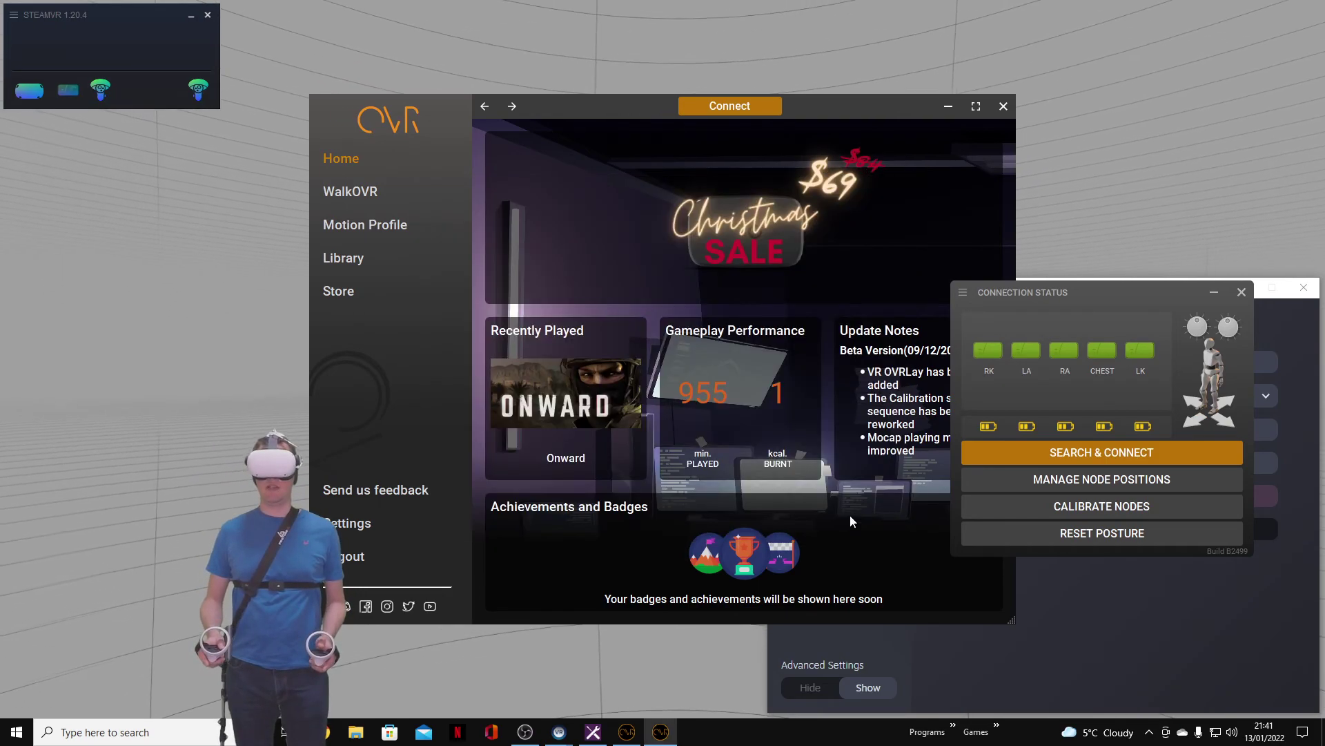